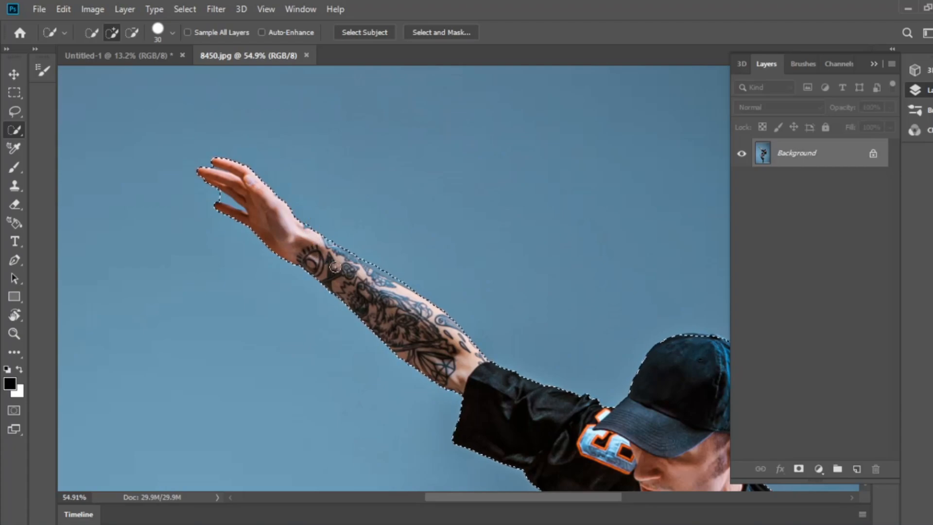
- Add the loose lace tip of the raised shoe to the man's selection and check the outline down to the standing foot
mouse_move(694, 340)
left_mouse_down()
mouse_move(539, 245)
mouse_move(577, 254)
mouse_move(601, 282)
left_mouse_up()
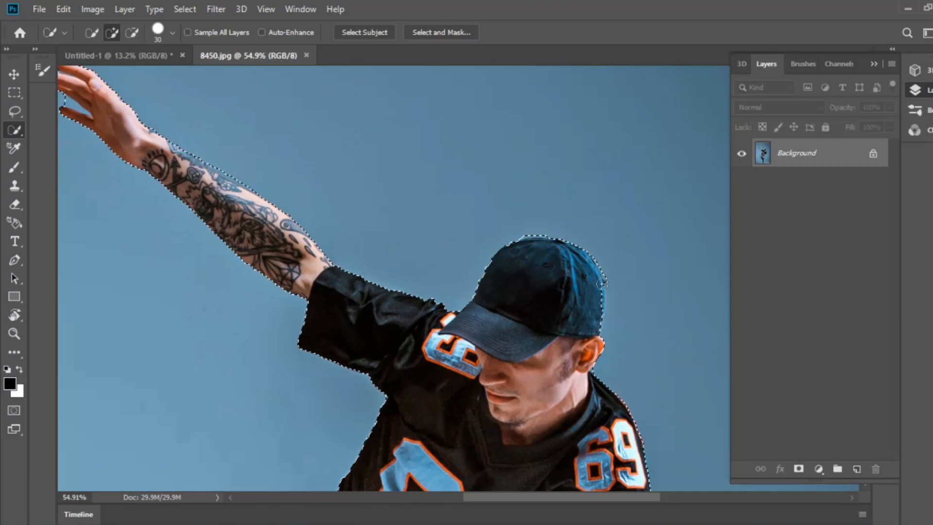
mouse_move(603, 321)
left_mouse_down()
mouse_move(566, 244)
mouse_move(541, 243)
mouse_move(578, 125)
left_mouse_up()
left_click_drag(489, 461, 510, 262)
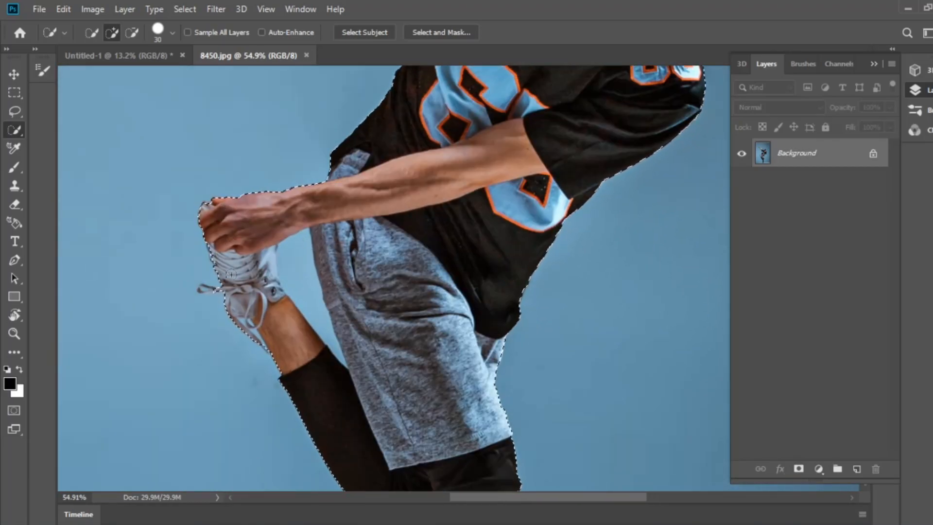
left_click(198, 291)
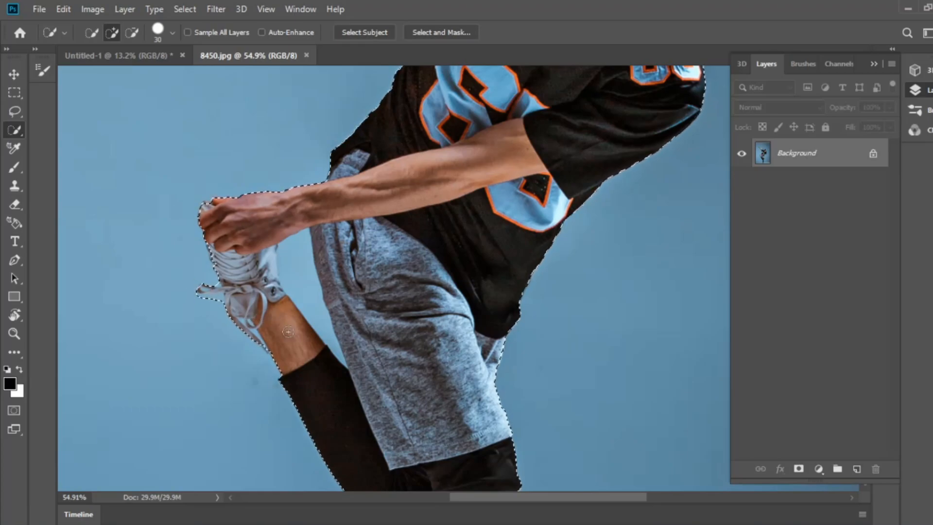
left_click_drag(291, 362, 277, 154)
left_click_drag(386, 324, 356, 121)
left_click_drag(393, 183, 383, 48)
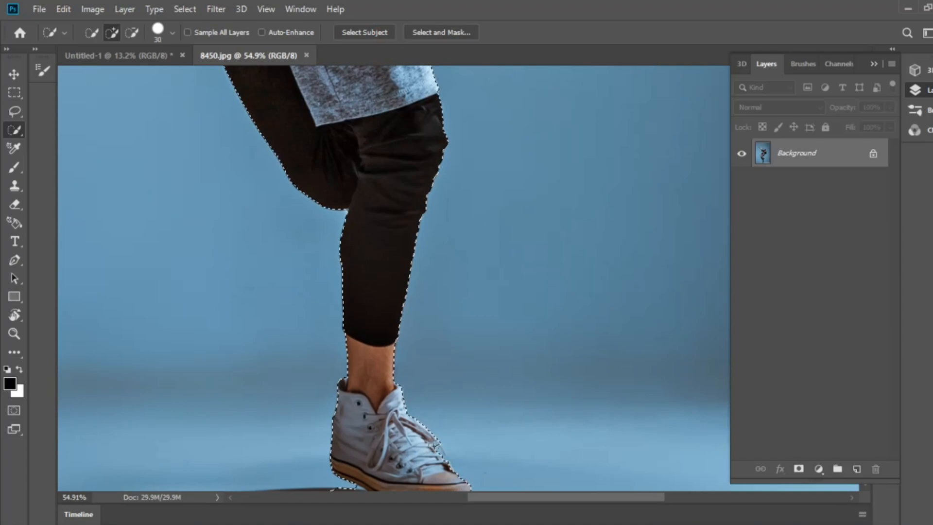
left_click_drag(379, 198, 370, 462)
left_click_drag(365, 73, 368, 490)
mouse_move(391, 202)
left_mouse_down()
mouse_move(392, 238)
mouse_move(371, 241)
left_mouse_up()
- Open the man's selection in Select and Mask and activate the Refine Edge Brush
key("z")
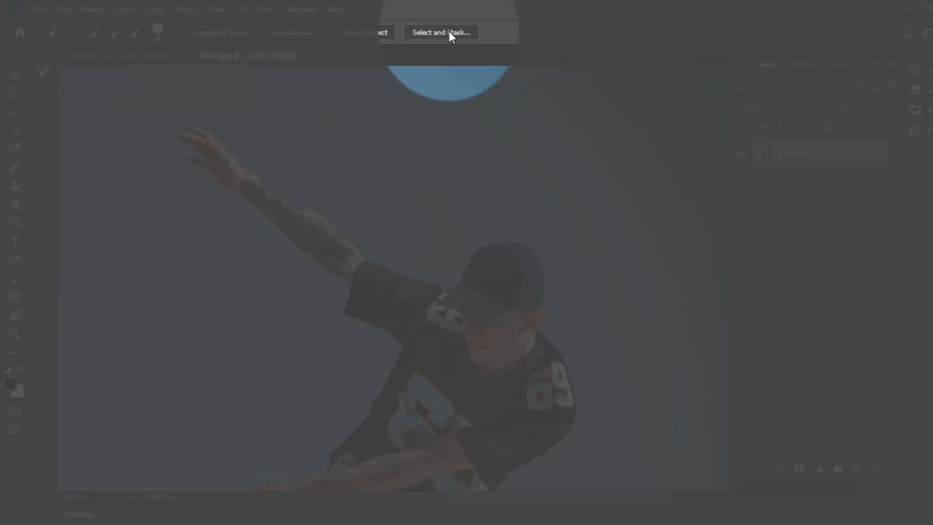
left_click(449, 31)
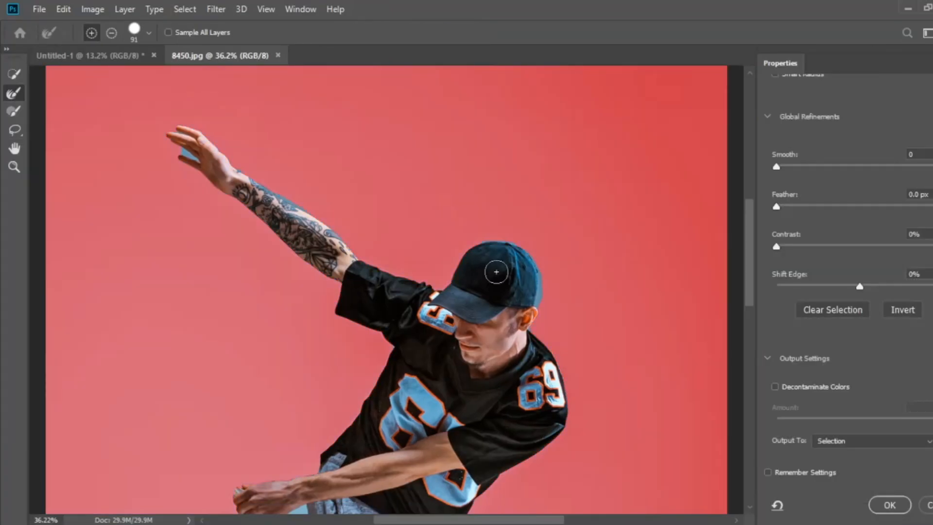
key("z")
left_click_drag(500, 261, 546, 265)
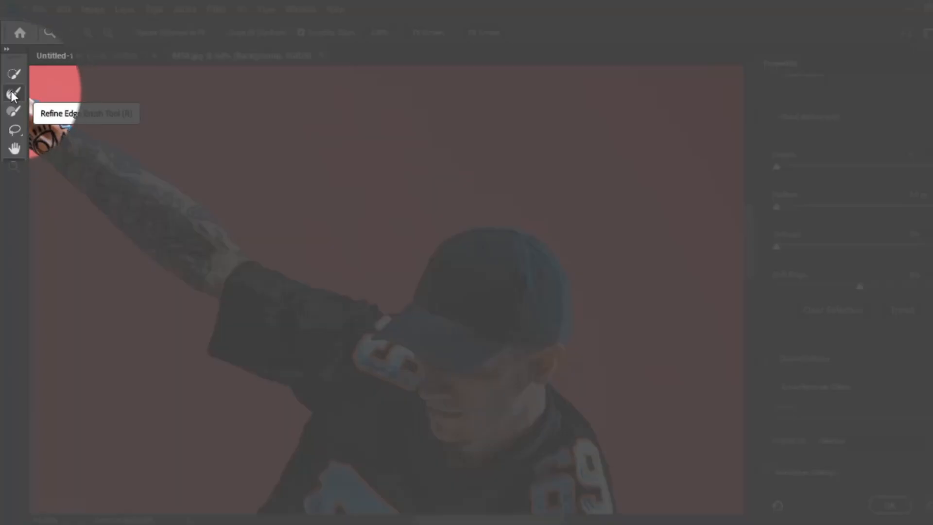
left_click(13, 94)
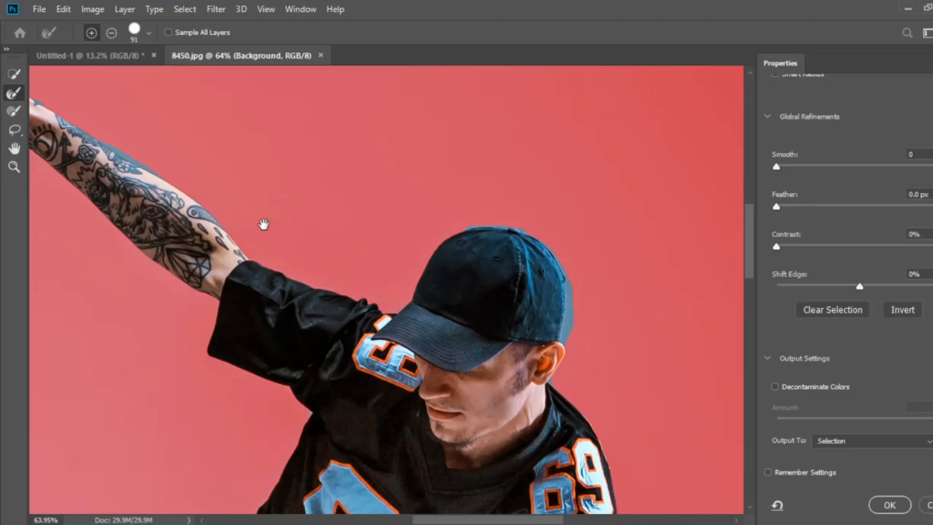
- Refine the selection edge along the tattooed forearm and brush out the background in the gaps between the fingers
left_click_drag(286, 228, 347, 273)
mouse_move(292, 194)
left_mouse_down()
mouse_move(272, 196)
mouse_move(284, 199)
left_mouse_up()
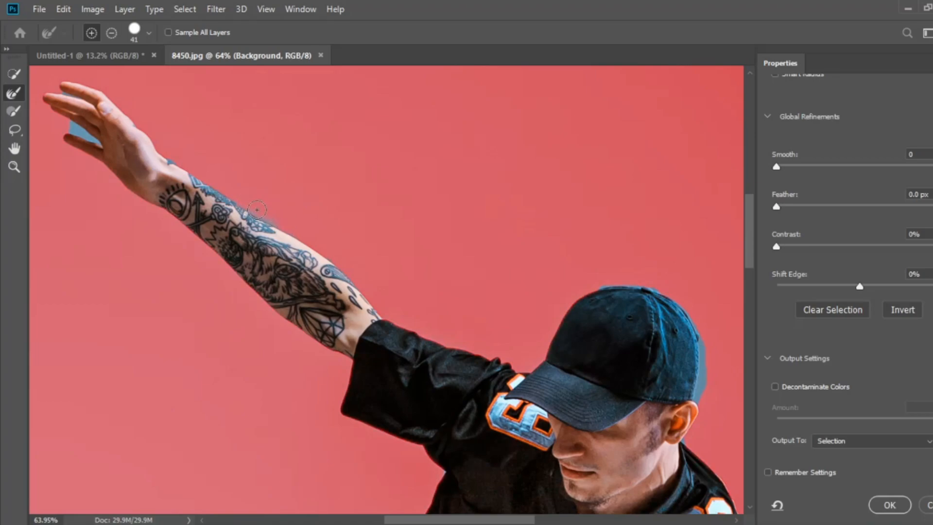
left_click_drag(200, 154, 360, 231)
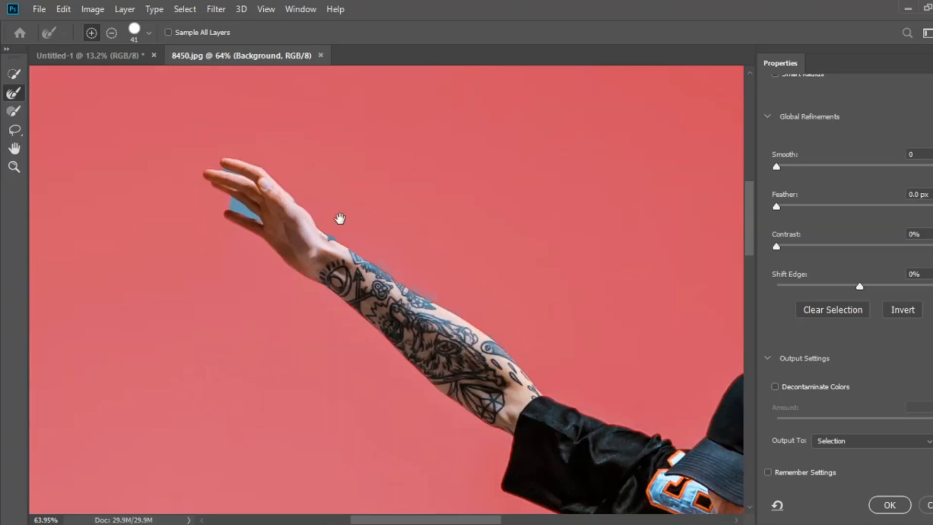
left_click_drag(233, 171, 229, 173)
left_click_drag(238, 207, 241, 208)
- Refine the selection edge around the back of the cap with a 38 px brush, removing the blue background there
left_click_drag(515, 313, 184, 183)
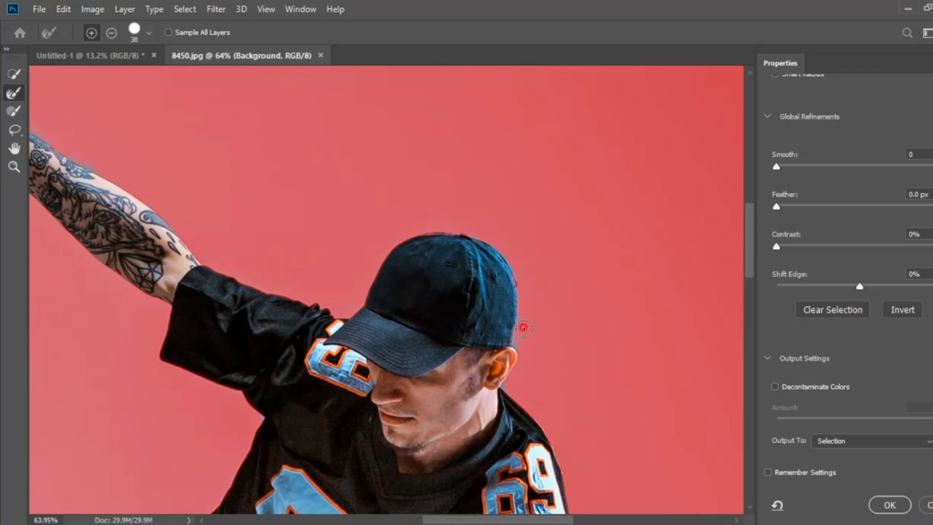
left_click_drag(552, 325, 517, 160)
left_click_drag(478, 272, 549, 95)
- Brush the blue background out of the gap between the raised shoe, the bent leg and the shorts
left_click_drag(307, 325, 451, 150)
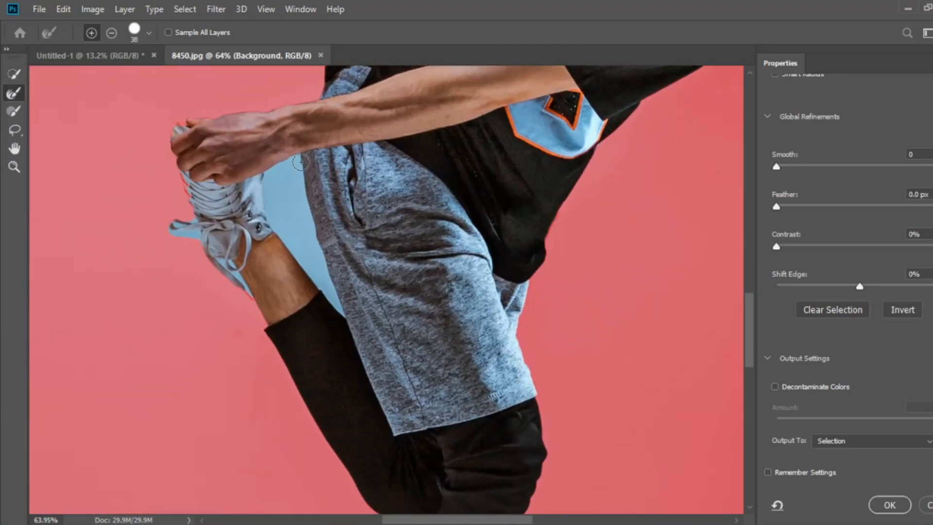
mouse_move(301, 167)
left_mouse_down()
mouse_move(304, 190)
mouse_move(297, 163)
mouse_move(278, 169)
left_mouse_up()
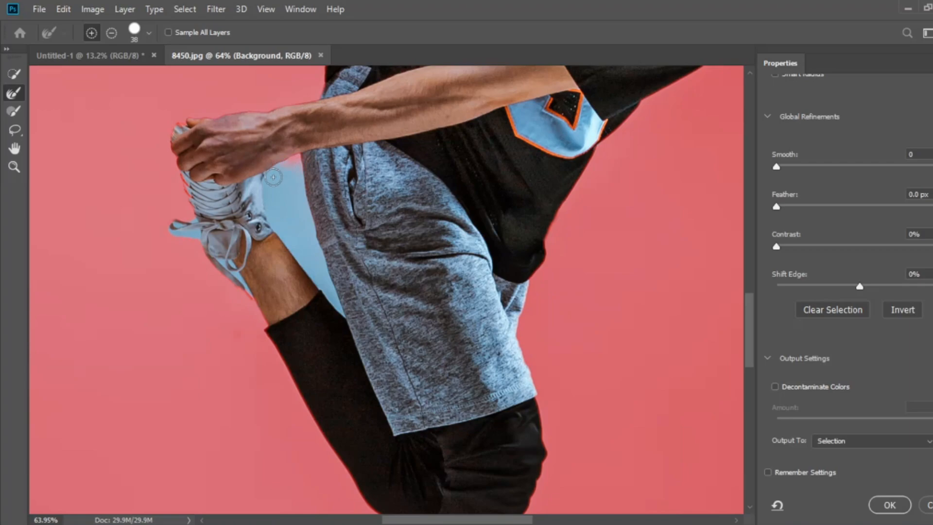
right_click(283, 220, "alt")
mouse_move(281, 183)
left_mouse_down()
mouse_move(305, 252)
mouse_move(295, 251)
mouse_move(330, 292)
left_mouse_up()
right_click(301, 246, "alt")
right_click(332, 291, "alt")
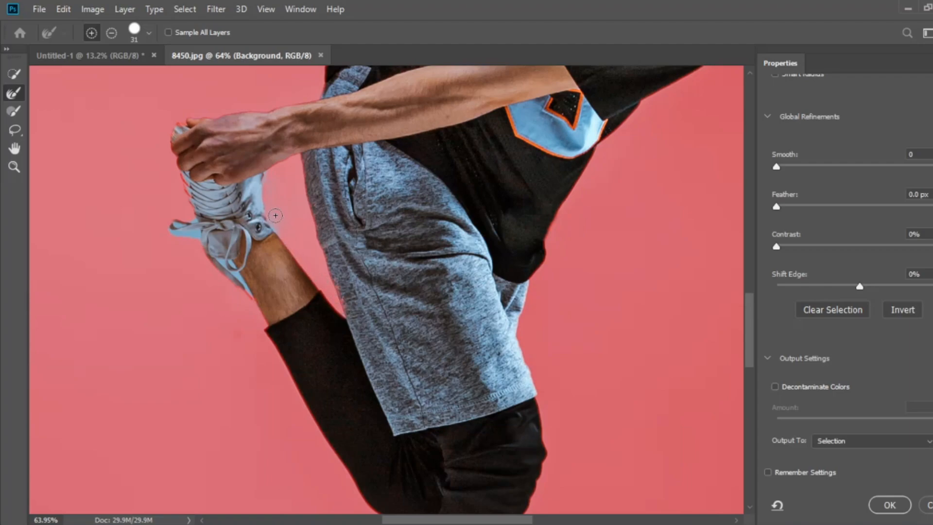
right_click(281, 188, "alt")
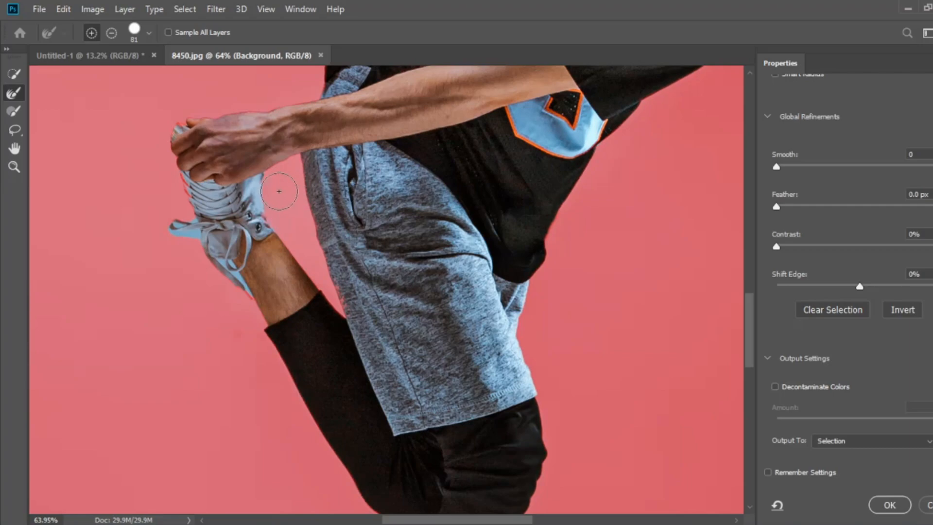
- Refine the edge around the raised shoe's loose laces and heel with a 50 px brush
right_click(184, 244, "alt")
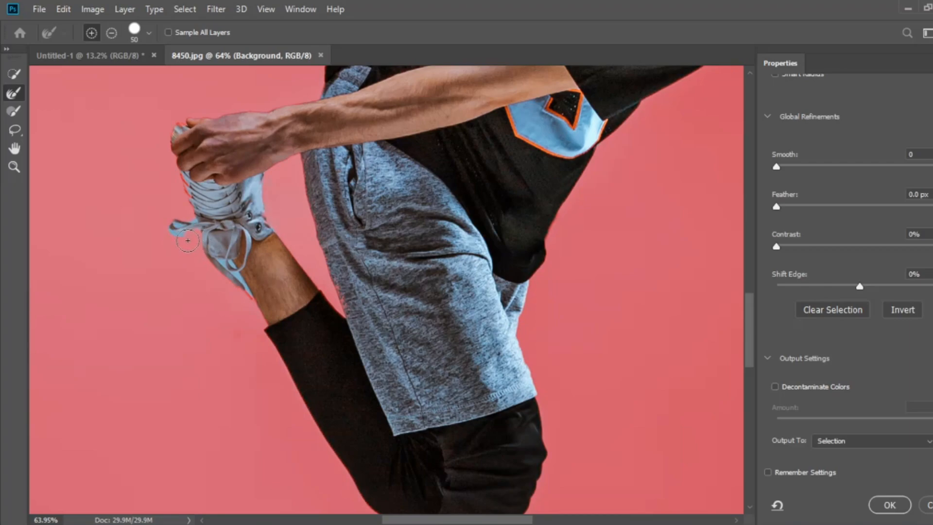
left_click_drag(182, 221, 199, 218)
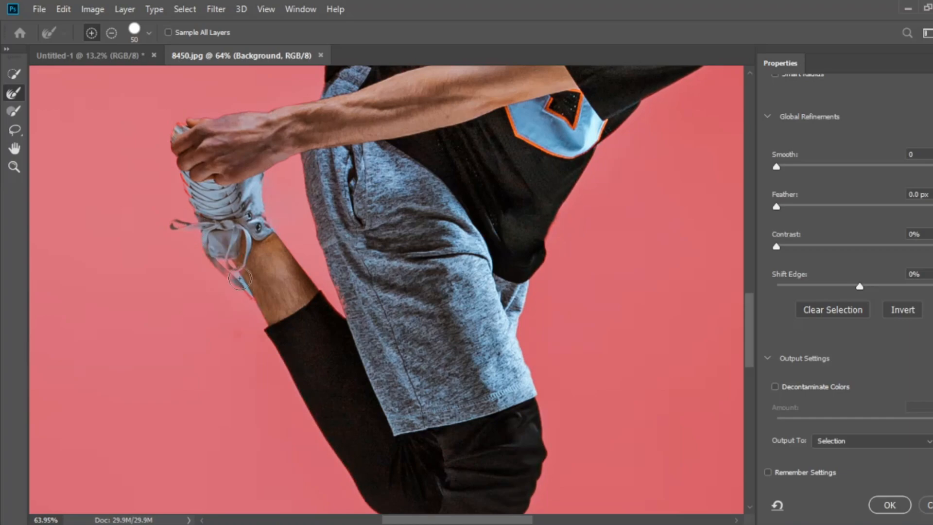
left_click_drag(242, 278, 249, 290)
- Remove the floor shadow beside the standing shoe's sole from the selection and refine the edge along its laces
left_click_drag(342, 326, 197, 234)
left_click_drag(279, 318, 323, 141)
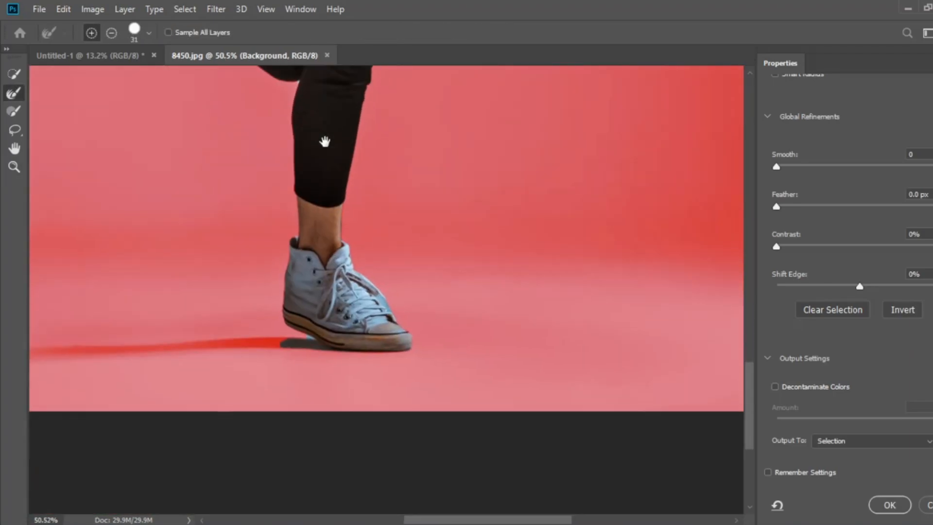
mouse_move(306, 339)
left_mouse_down()
mouse_move(291, 358)
mouse_move(358, 387)
mouse_move(285, 372)
mouse_move(389, 361)
mouse_move(340, 337)
mouse_move(307, 336)
left_mouse_up()
left_click(13, 94)
key("z")
left_click_drag(404, 334, 420, 311)
key("r")
right_click(397, 301, "alt")
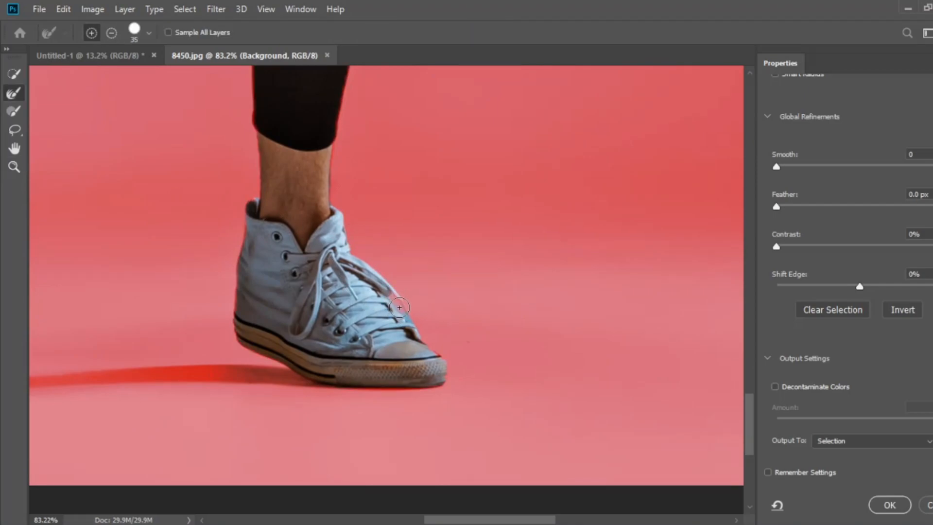
- Inspect the refined edges from the standing leg up to the whole figure
key("z")
mouse_move(340, 267)
left_mouse_down()
mouse_move(271, 303)
mouse_move(204, 306)
left_mouse_up()
key("r")
left_click_drag(362, 162, 356, 363)
key("z")
mouse_move(381, 234)
left_mouse_down()
mouse_move(404, 234)
mouse_move(353, 269)
left_mouse_up()
key("r")
key("z")
key("r")
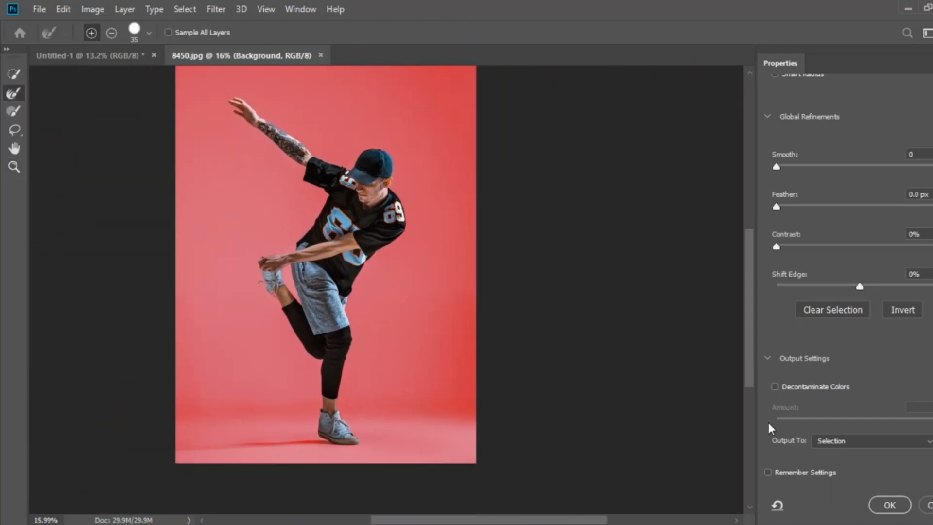
- Output the refined selection as New Layer with Layer Mask
left_click(928, 443)
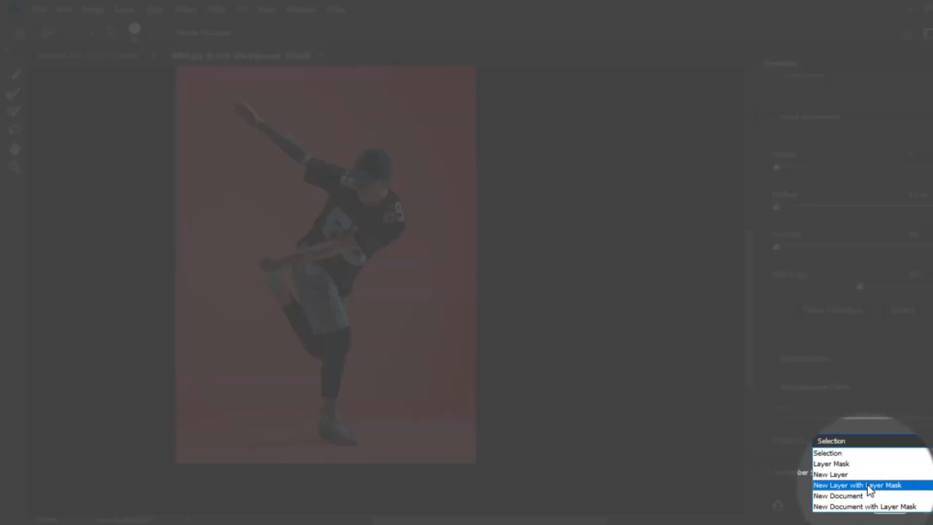
left_click(869, 485)
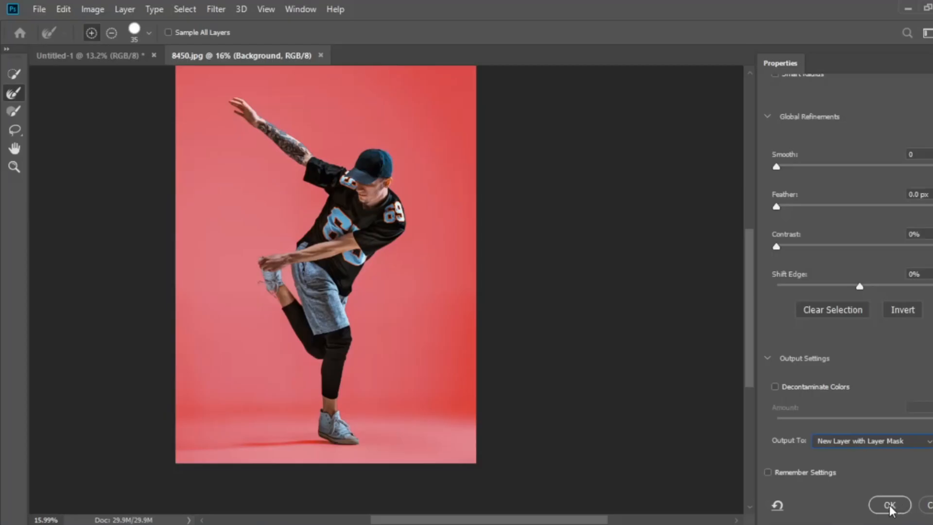
left_click(889, 505)
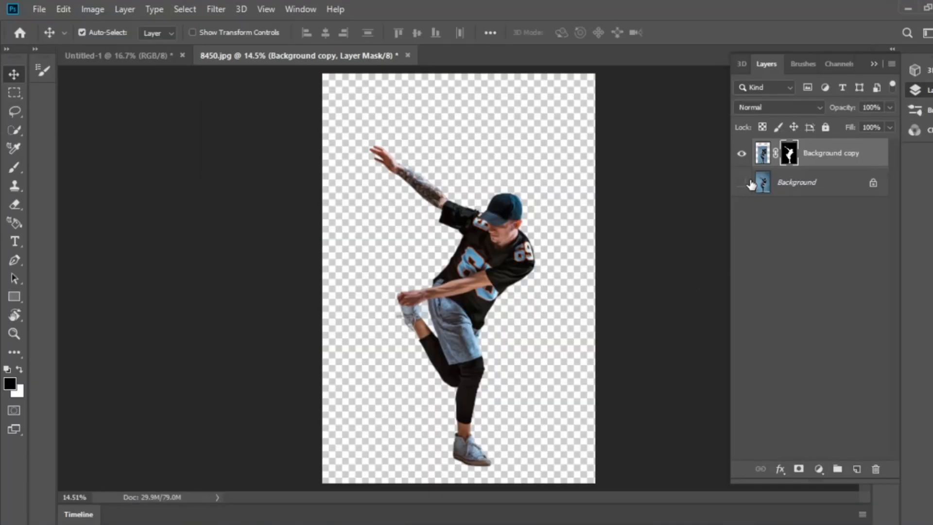
- Copy the masked man layer from 8450.jpg into the Untitled-1 document, centred on the white canvas
left_click_drag(763, 163, 471, 291)
key("z")
left_click_drag(459, 248, 515, 258)
key("v")
key("z")
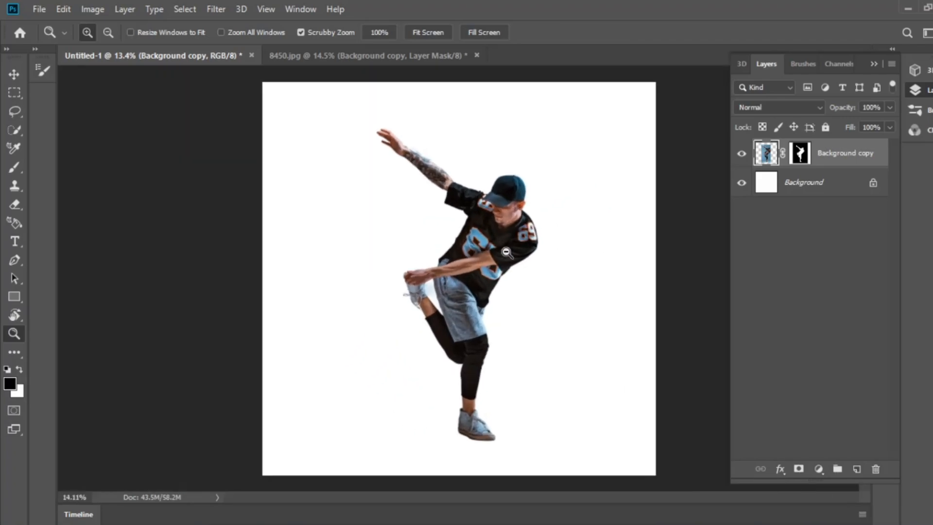
key("v")
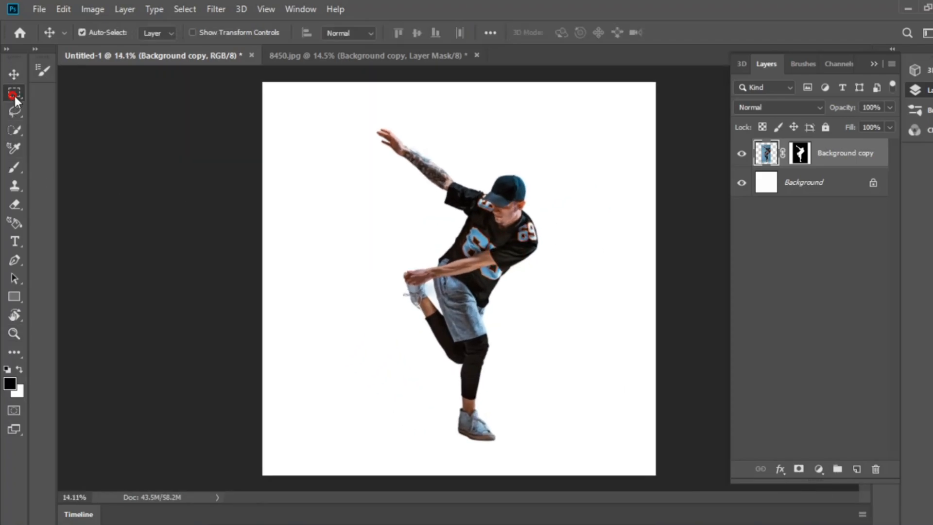
- Select a thin vertical strip through the man's torso with the Rectangular Marquee and copy it to a new layer
left_click(14, 93)
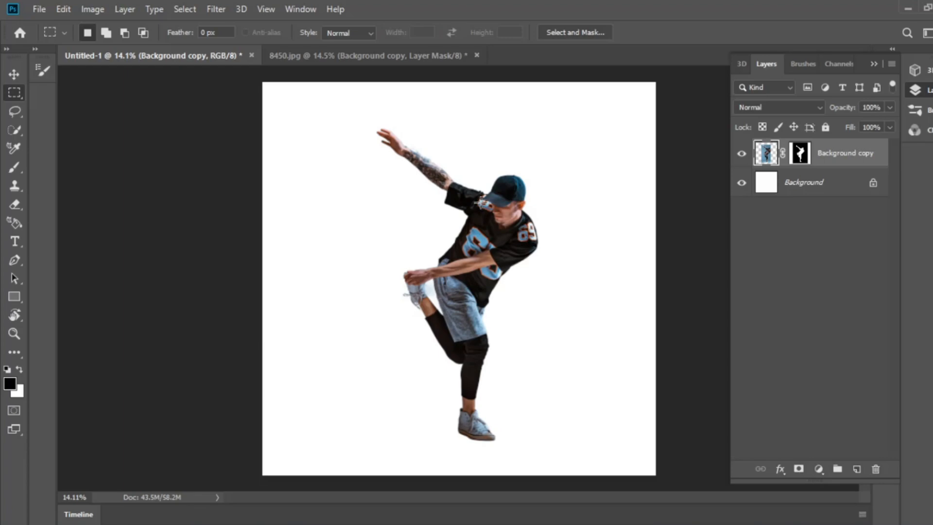
left_click(479, 202, "ctrl")
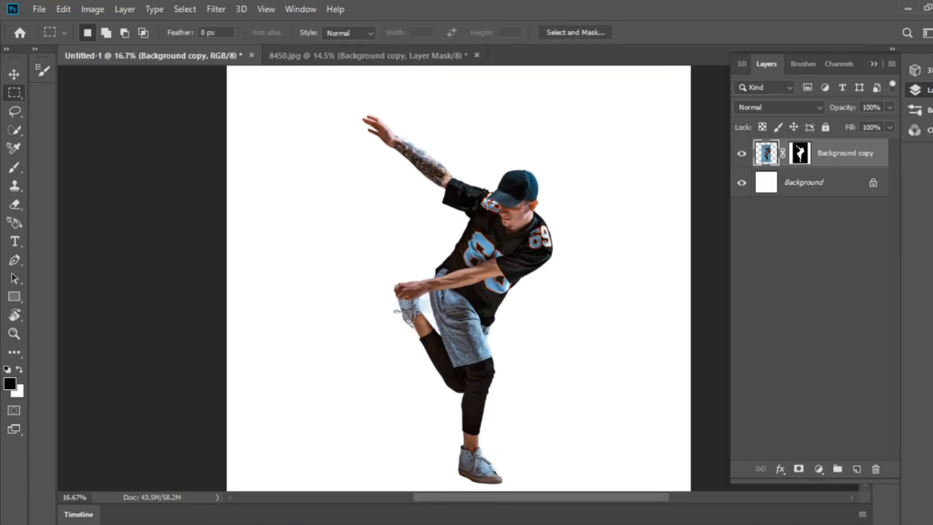
left_click_drag(484, 203, 473, 336)
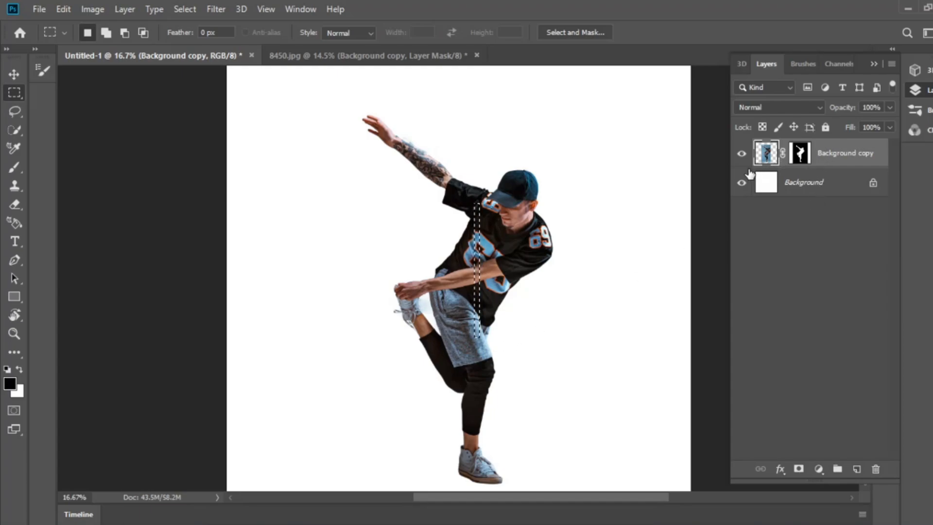
key("ctrl+j")
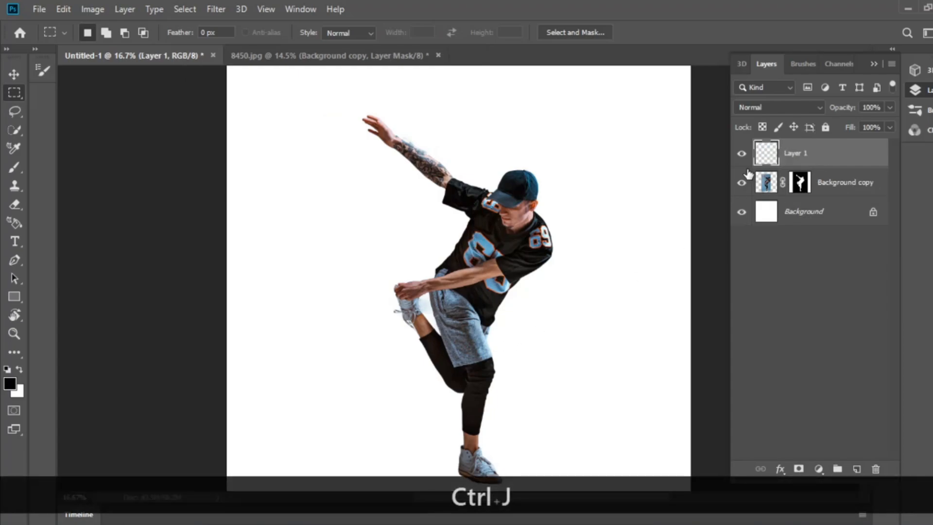
- Stretch the copied strip horizontally with Free Transform to a width of 8326.53%, spanning the full canvas
key("v")
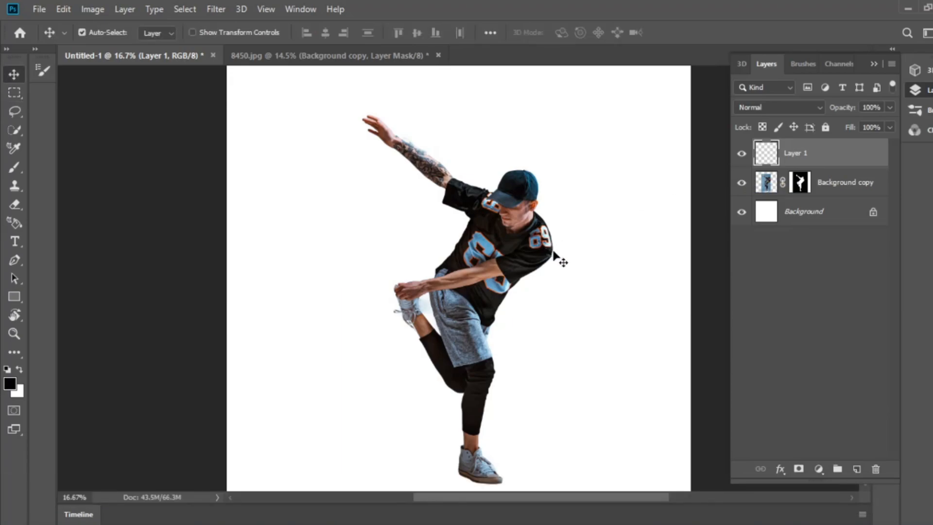
key("ctrl+t")
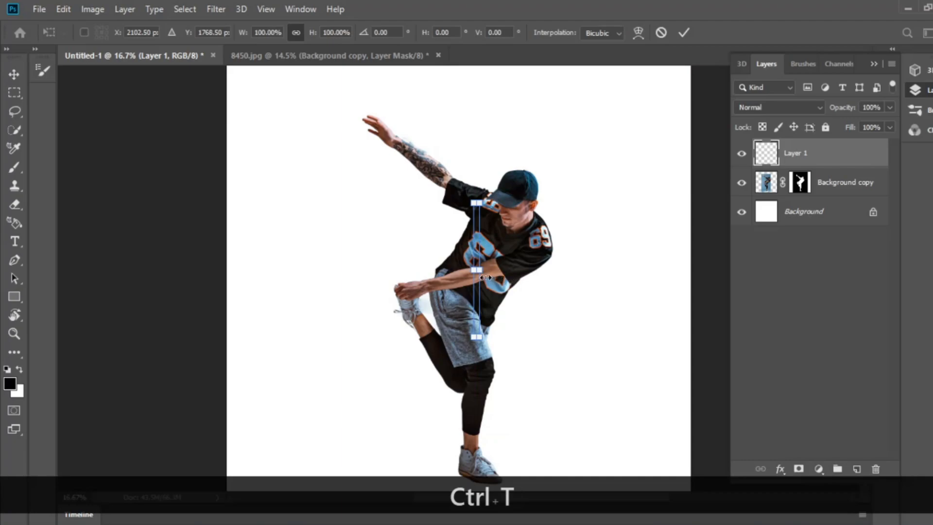
left_click_drag(486, 277, 693, 281)
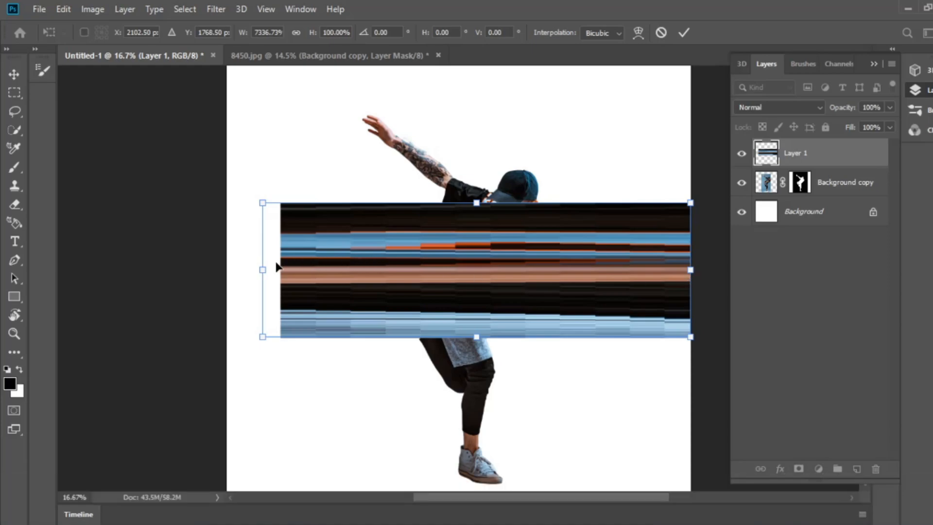
left_click_drag(264, 268, 207, 269)
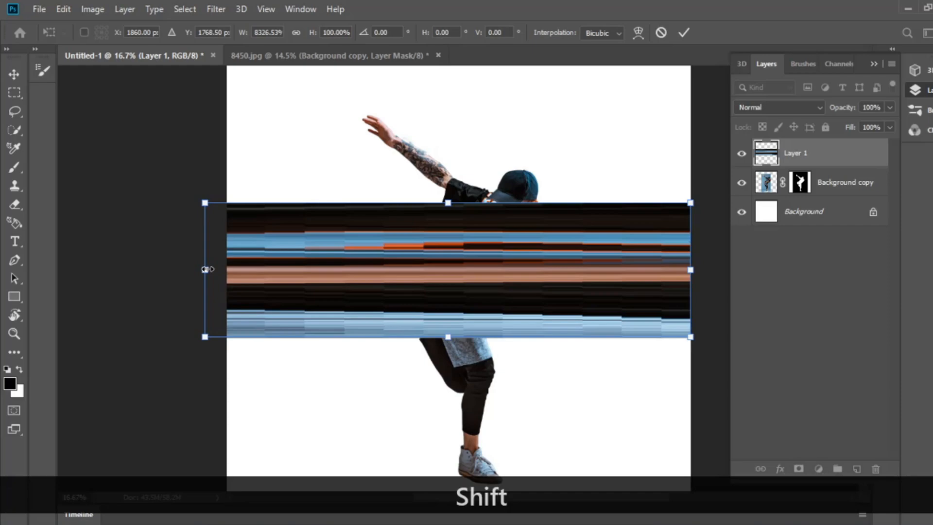
key("Return")
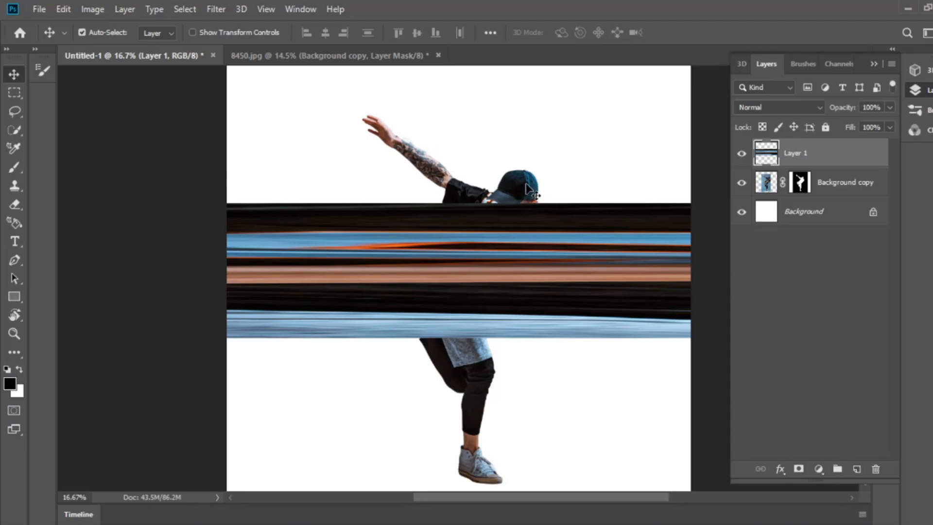
- Select a thin vertical strip through the man's cap on the Background copy layer with the Rectangular Marquee and copy it to a new layer
key("z")
left_click_drag(526, 183, 557, 185)
left_click(762, 181)
key("z")
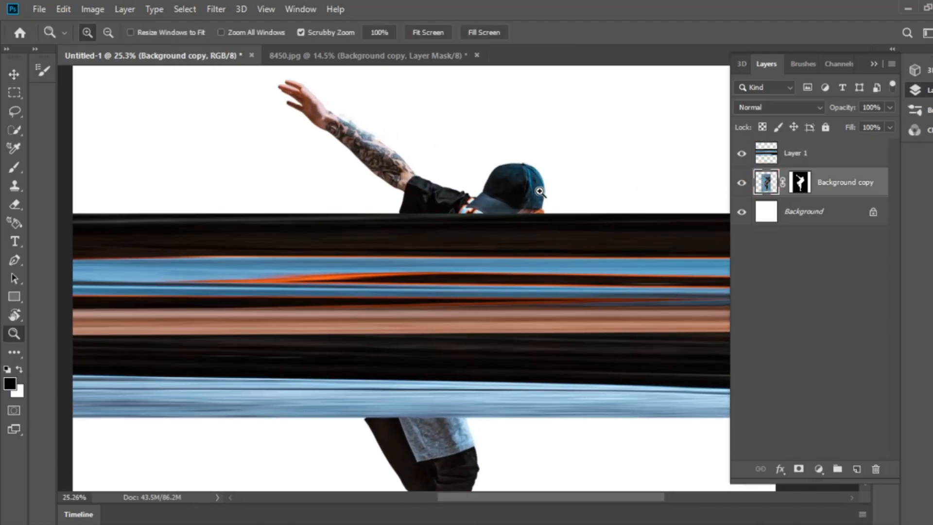
left_click(539, 190)
key("v")
left_click(14, 92)
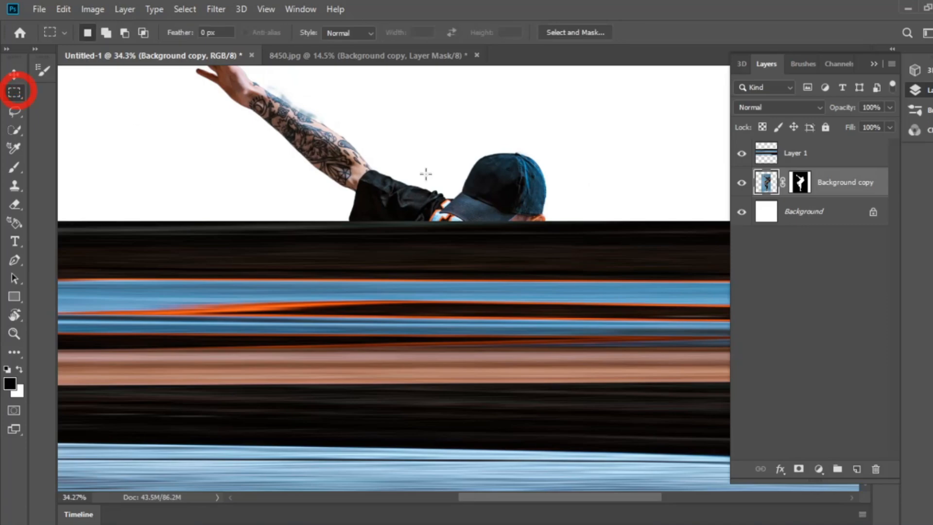
left_click_drag(483, 160, 494, 225)
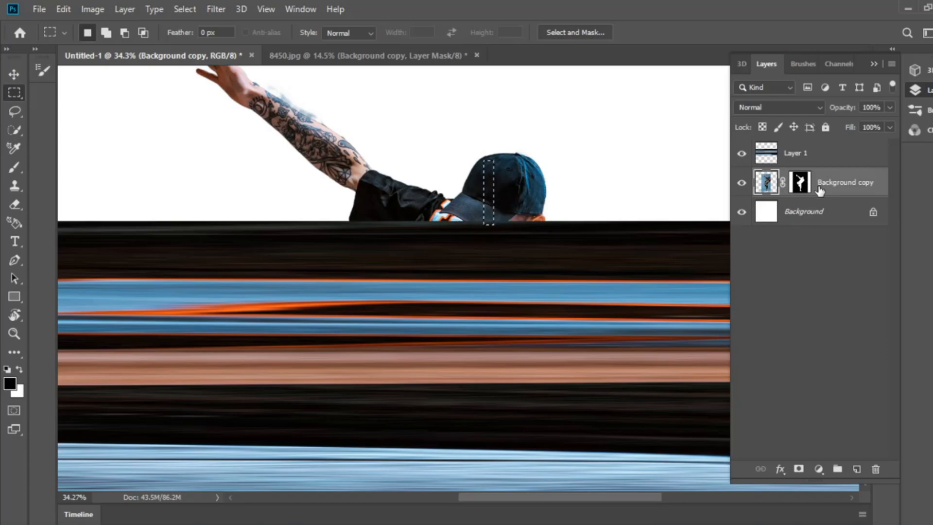
key("ctrl+j")
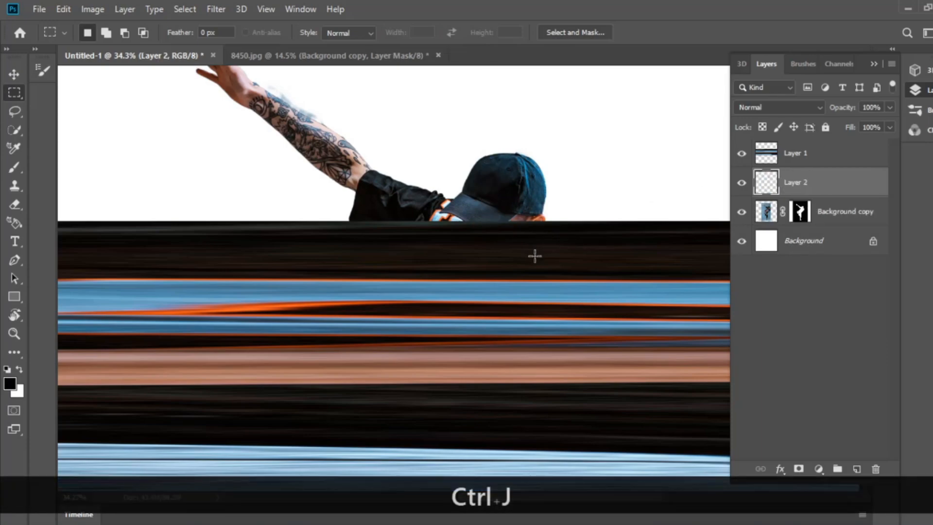
- Stretch the copied cap strip horizontally with Free Transform to a width of about 10286.67%, covering the full canvas width
key("z")
left_click_drag(529, 262, 480, 288)
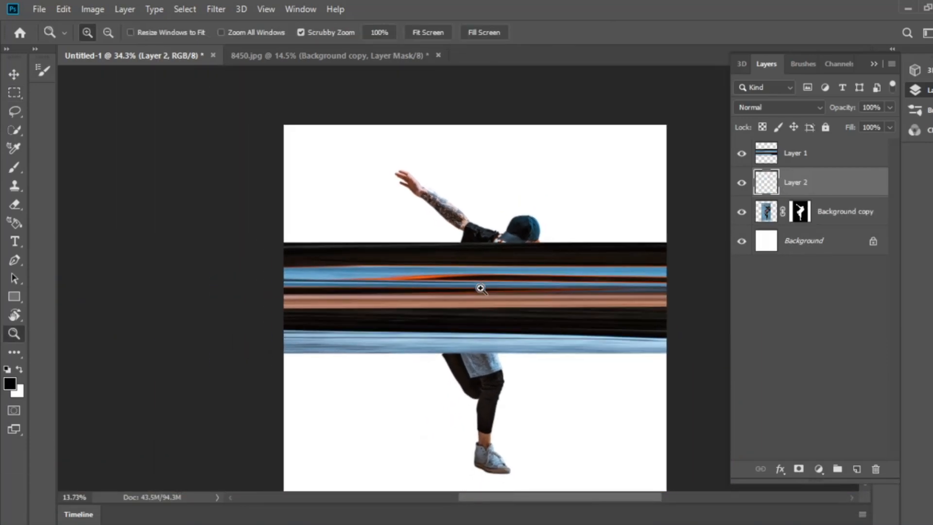
key("v")
key("ctrl+t")
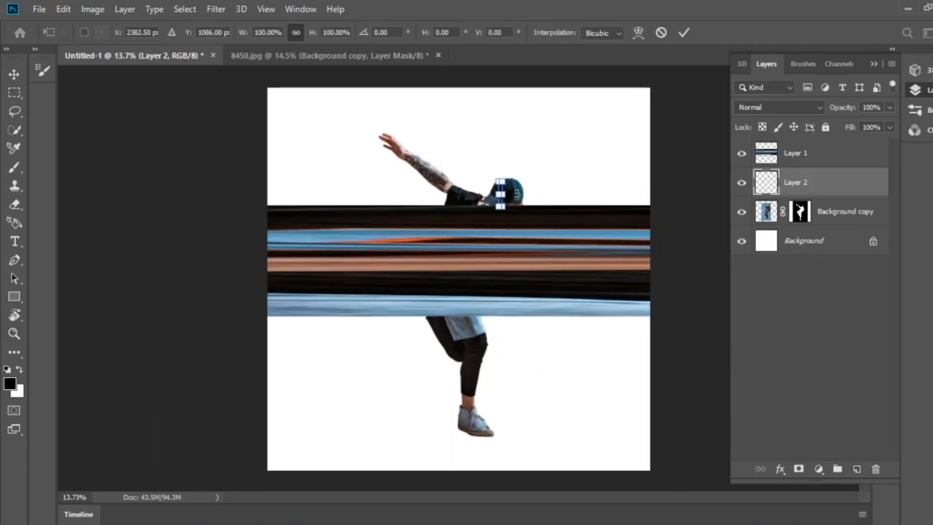
left_click_drag(508, 194, 702, 194)
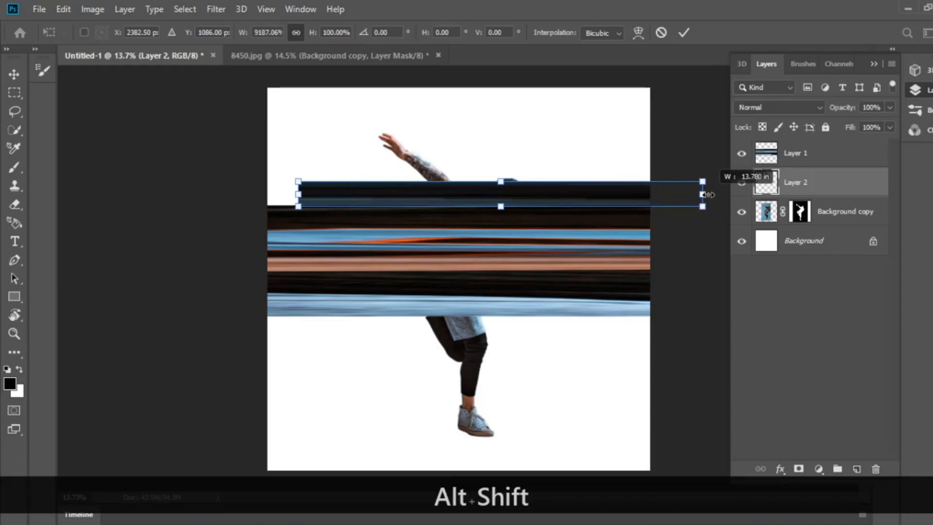
left_click_drag(287, 197, 249, 194)
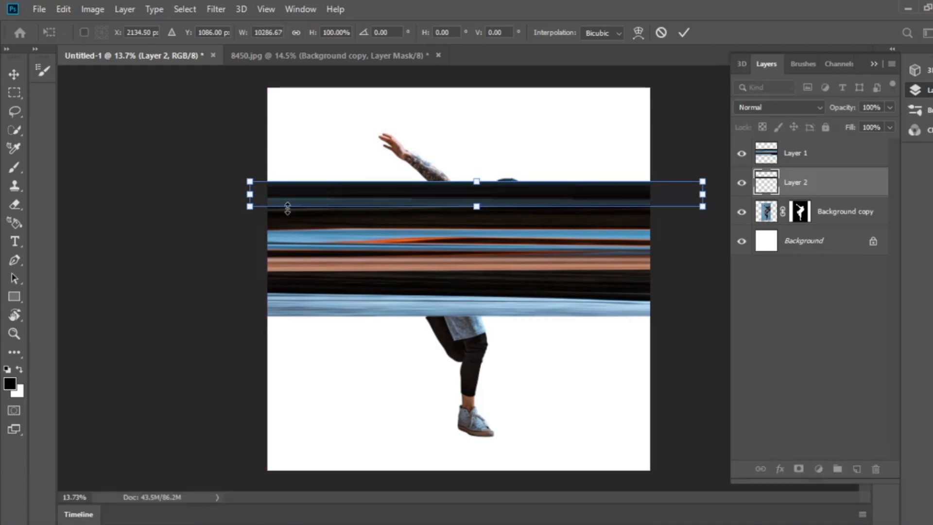
key("Return")
- Select a thin vertical strip through the man's lower leg and shoe on the Background copy layer and copy it to a new layer
key("z")
left_click_drag(488, 378, 429, 341)
key("space")
key("m")
key("alt+bracketleft")
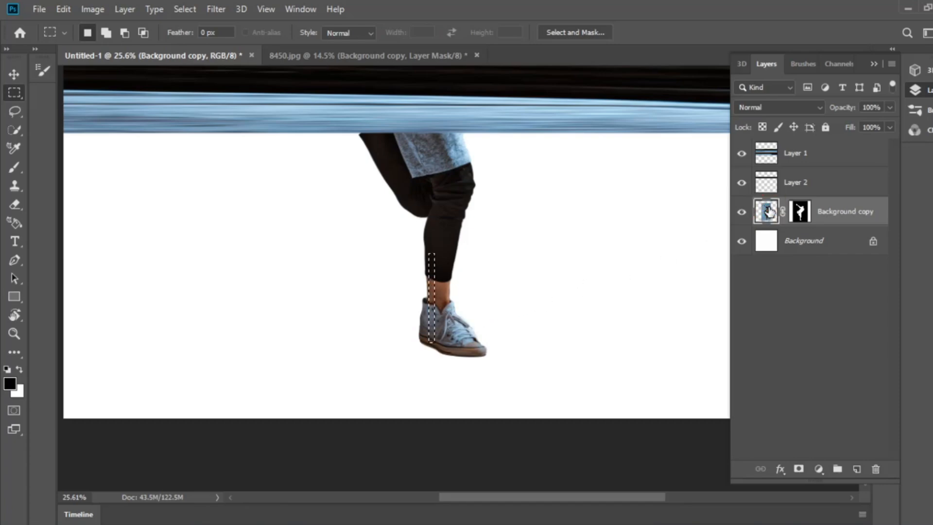
key("ctrl+j")
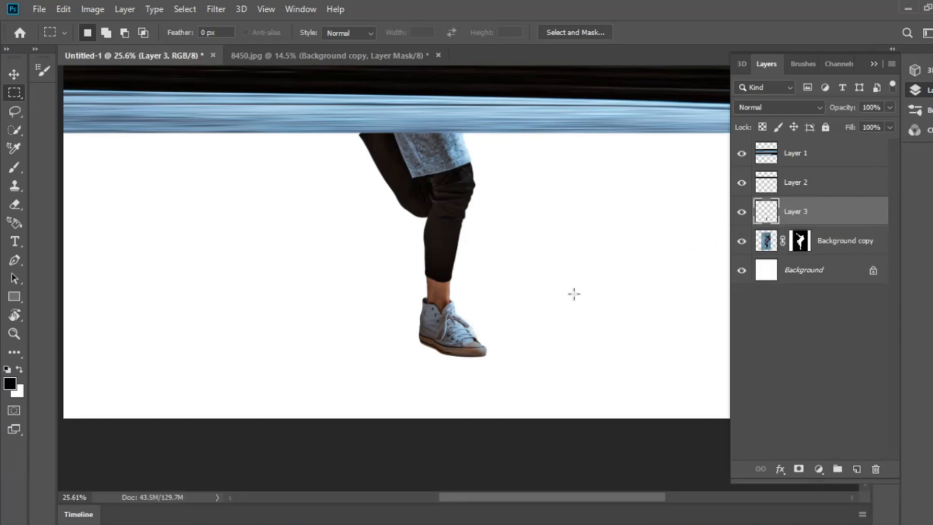
- Stretch the leg-and-shoe strip horizontally with Free Transform past both side edges of the canvas
key("ctrl+t")
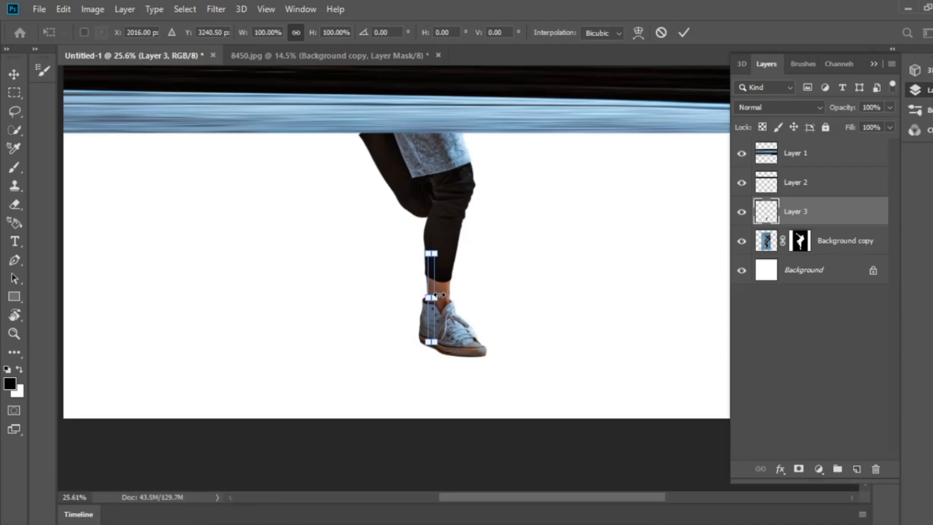
scroll(439, 295, "down", 2)
left_click_drag(439, 295, 702, 304)
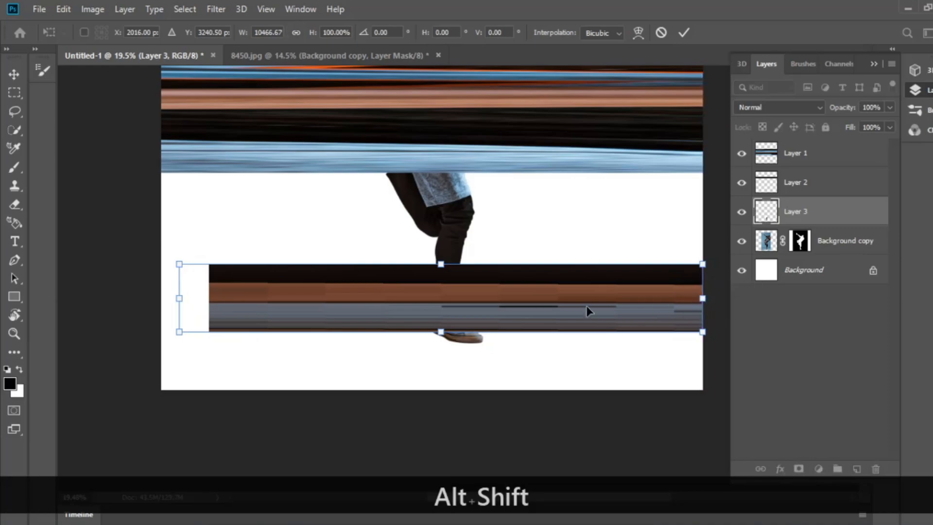
left_click_drag(179, 298, 109, 306)
key("Return")
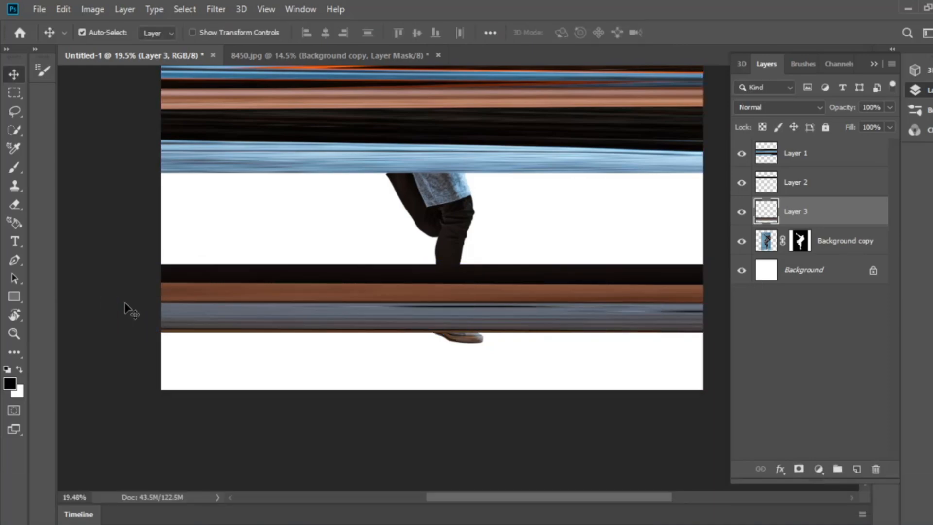
- Move the stretched leg-and-shoe strip up so it sits directly against the lower edge of the torso stripes
left_click_drag(502, 275, 516, 344)
key("z")
left_click_drag(531, 295, 485, 302)
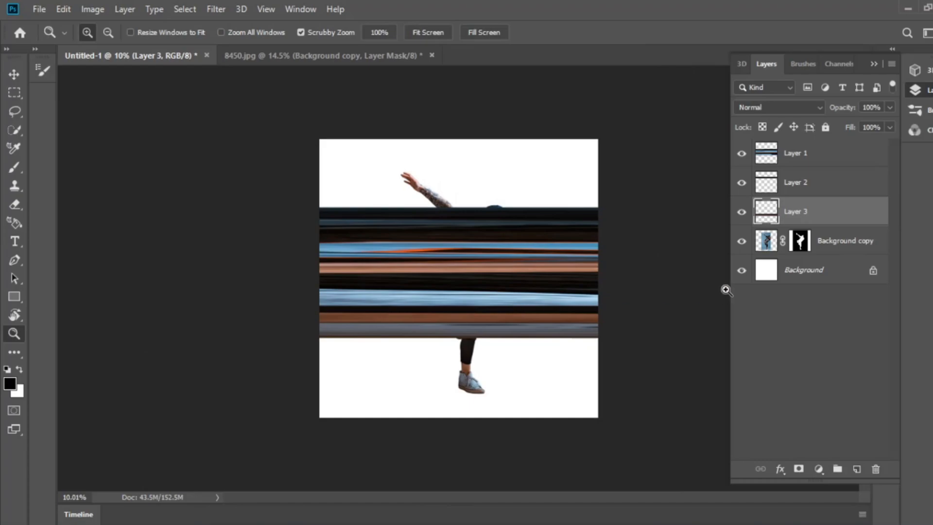
- Merge Layer 1, Layer 2 and Layer 3 into one stripe layer and move it up to the canvas's upper edge
left_click(827, 161, "shift")
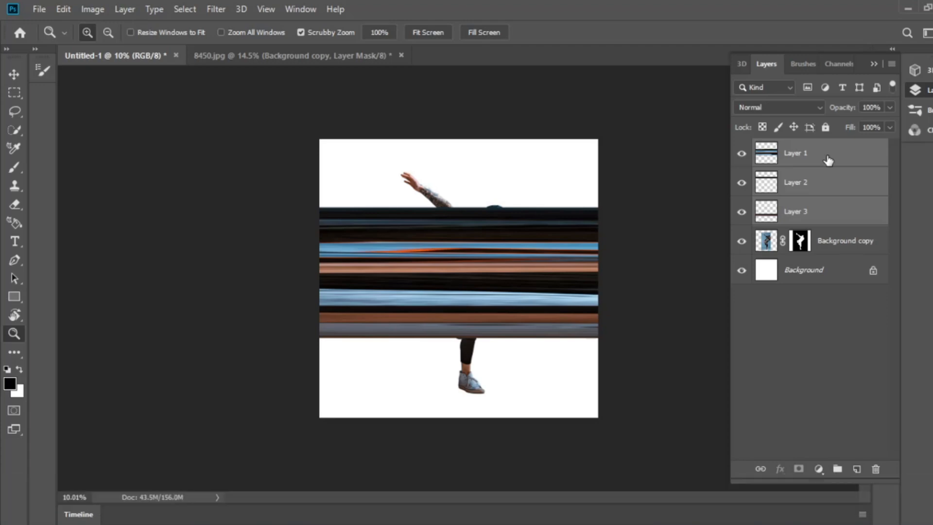
key("ctrl+e")
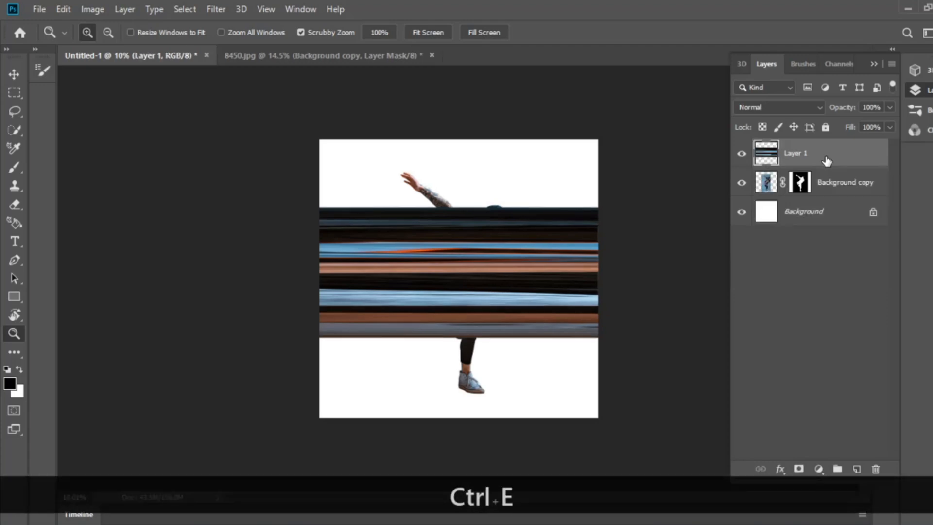
left_click(557, 248)
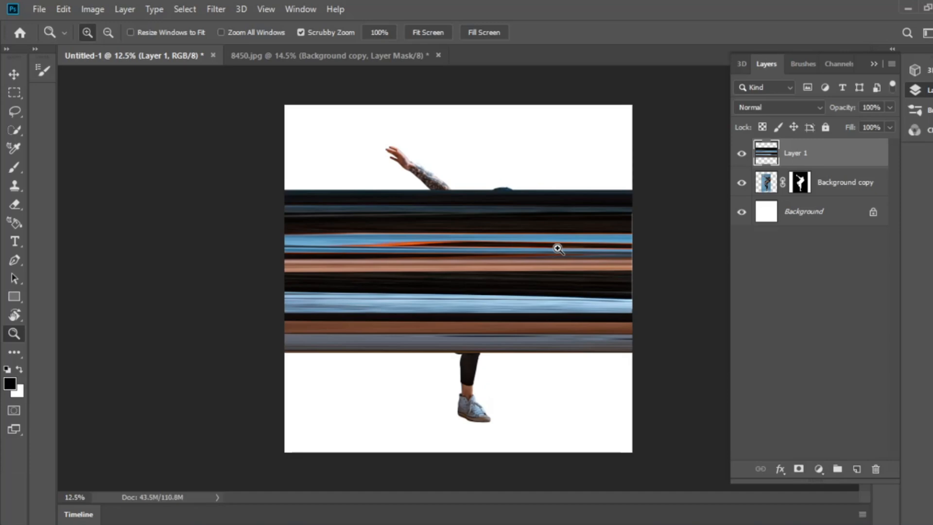
key("v")
left_click_drag(563, 251, 569, 159)
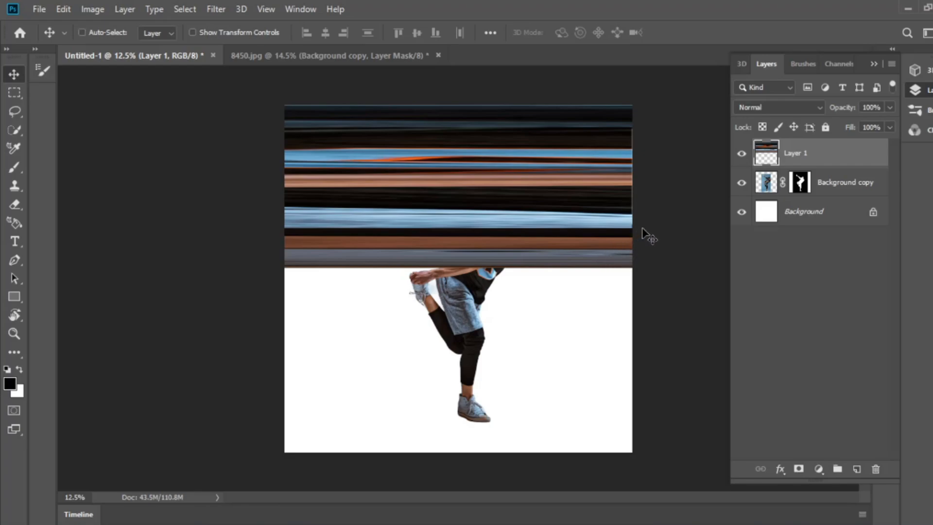
- Check the merged stripe layer's overhang past the canvas with Free Transform and by shifting it sideways both ways, undoing the shifts
key("ctrl+t")
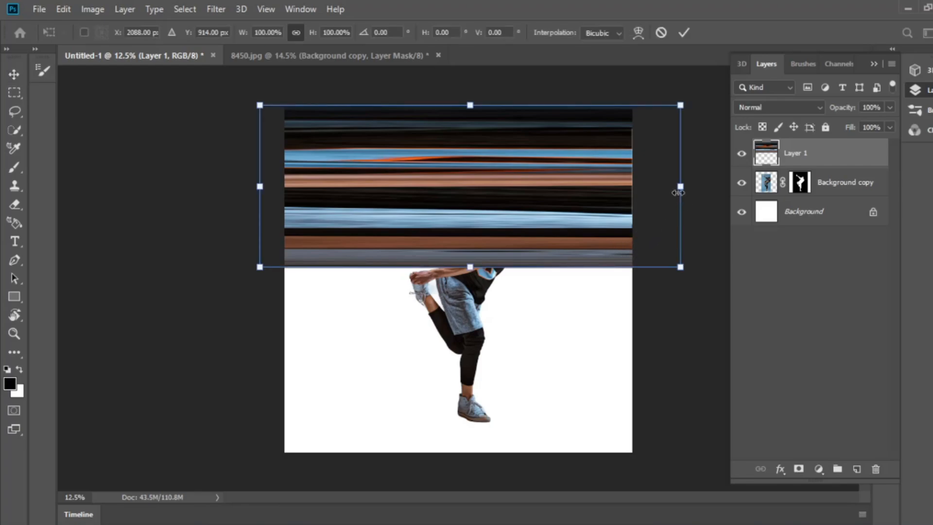
left_click_drag(680, 186, 687, 187)
key("Return")
left_click_drag(490, 186, 530, 189)
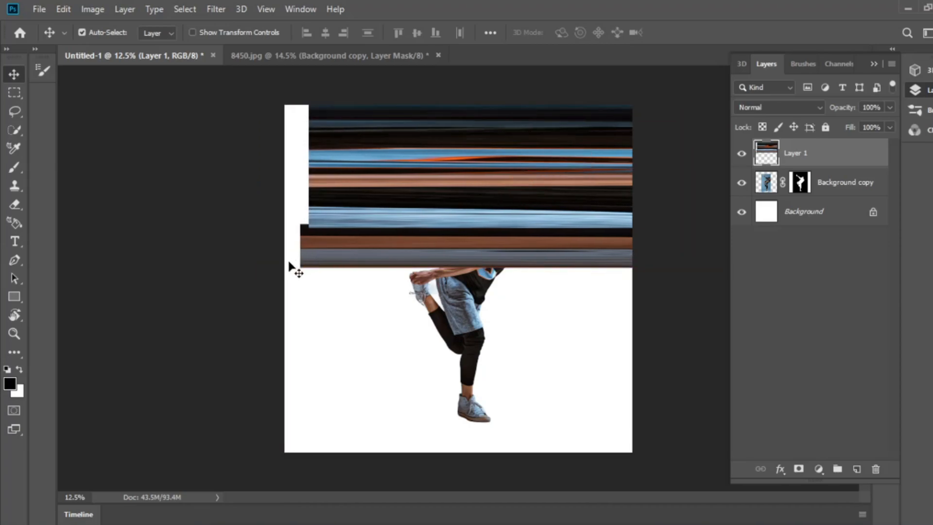
key("z")
left_click_drag(299, 261, 328, 250)
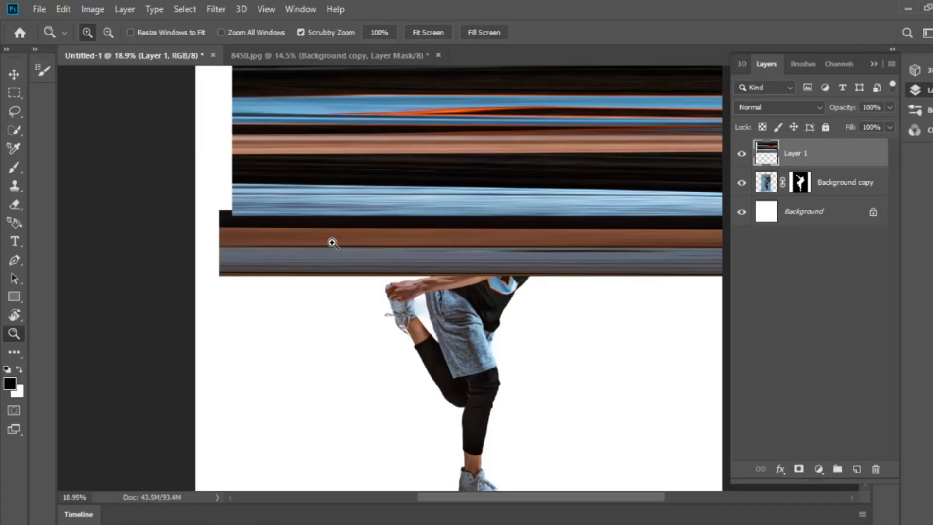
key("v")
key("z")
left_click_drag(546, 232, 491, 240)
key("v")
left_click_drag(549, 257, 485, 258)
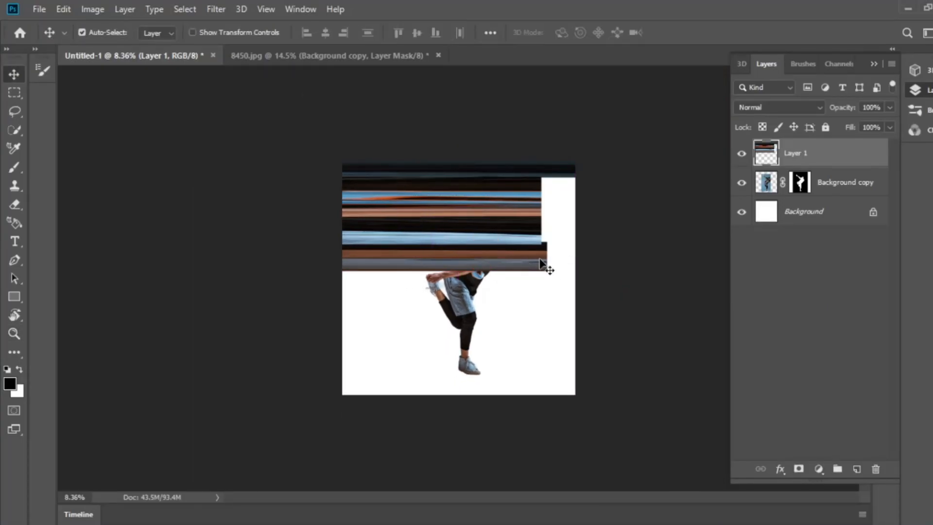
key("ctrl+z")
key("ctrl+z")
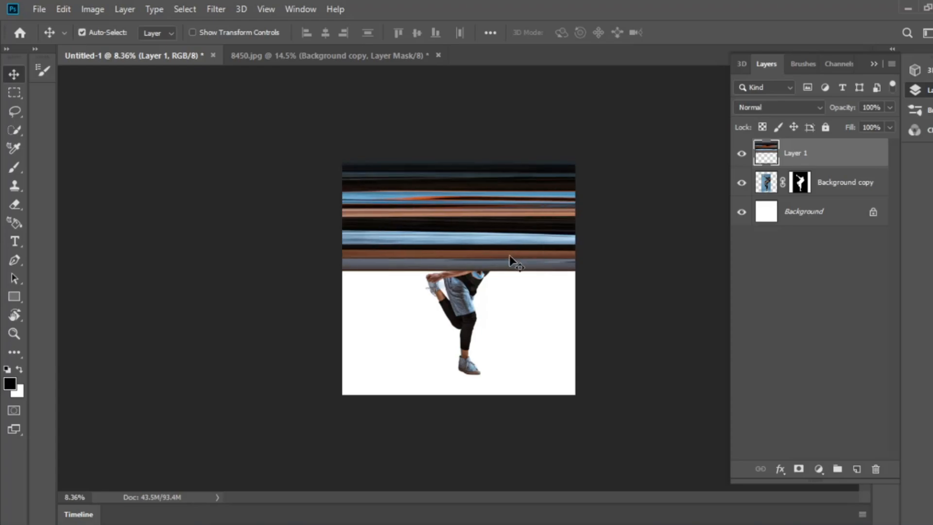
- Crop the stripe layer's overhang by selecting the entire canvas and cropping the image to it, and deselect
key("z")
left_click(516, 256)
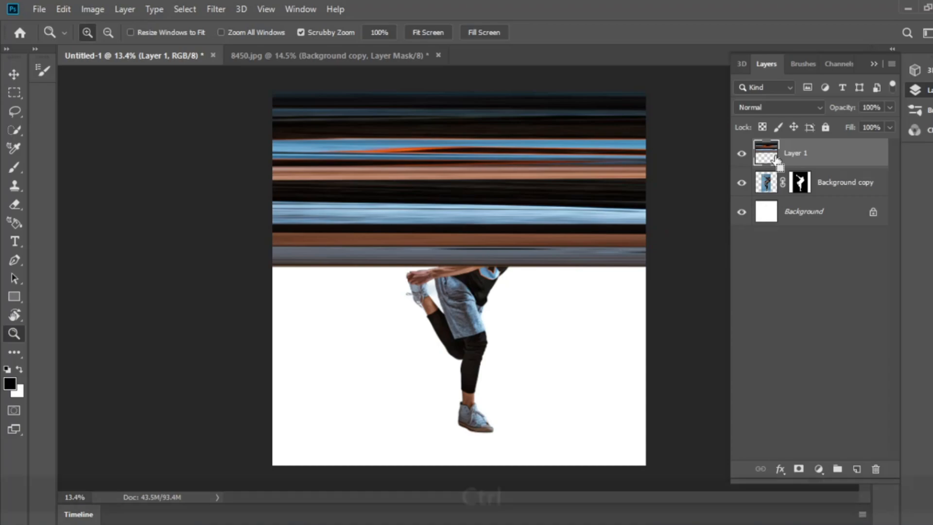
key("ctrl+a")
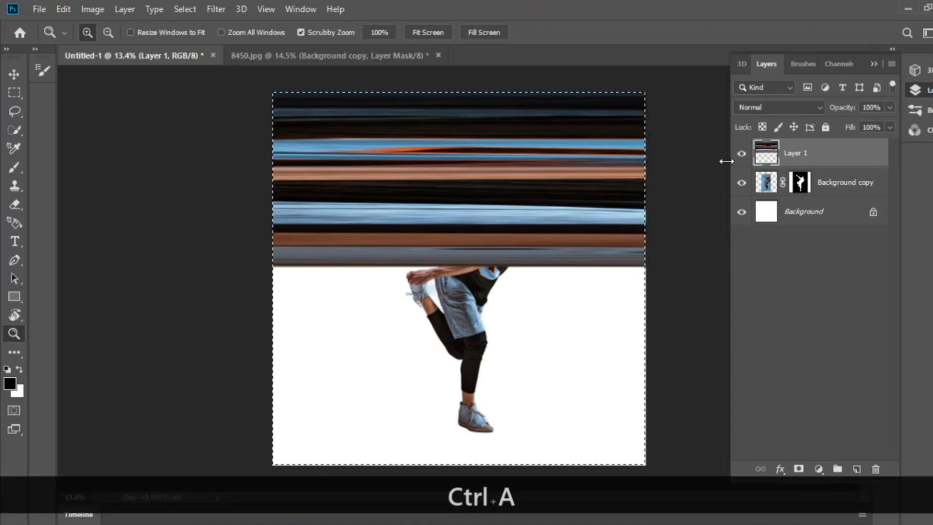
left_click(92, 10)
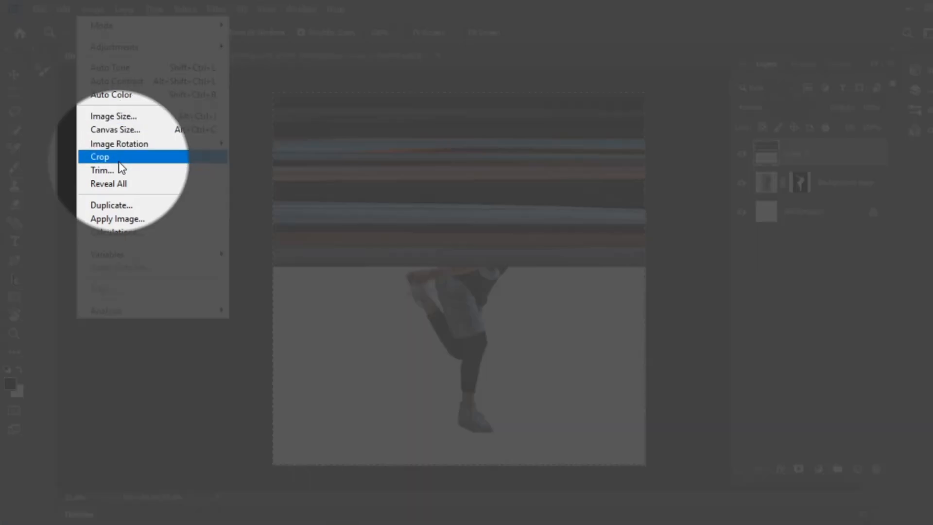
left_click(118, 161)
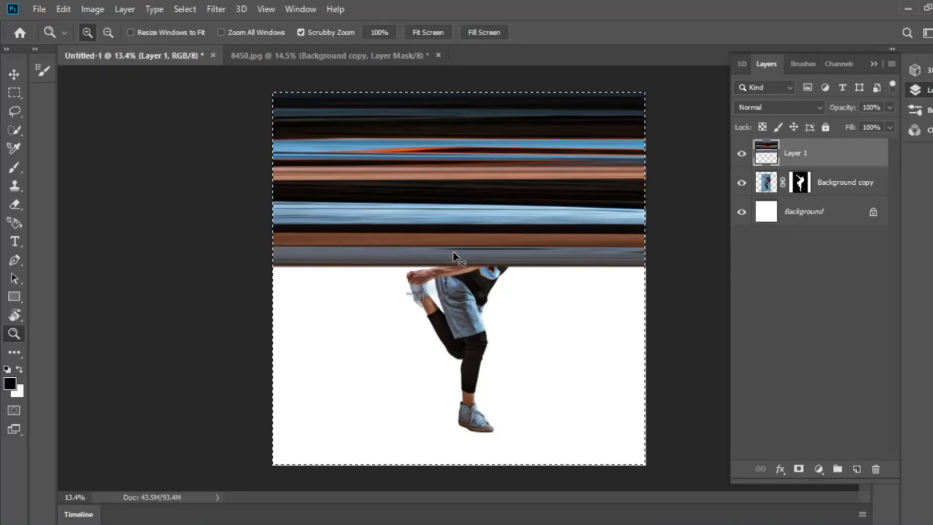
key("ctrl")
key("ctrl+d")
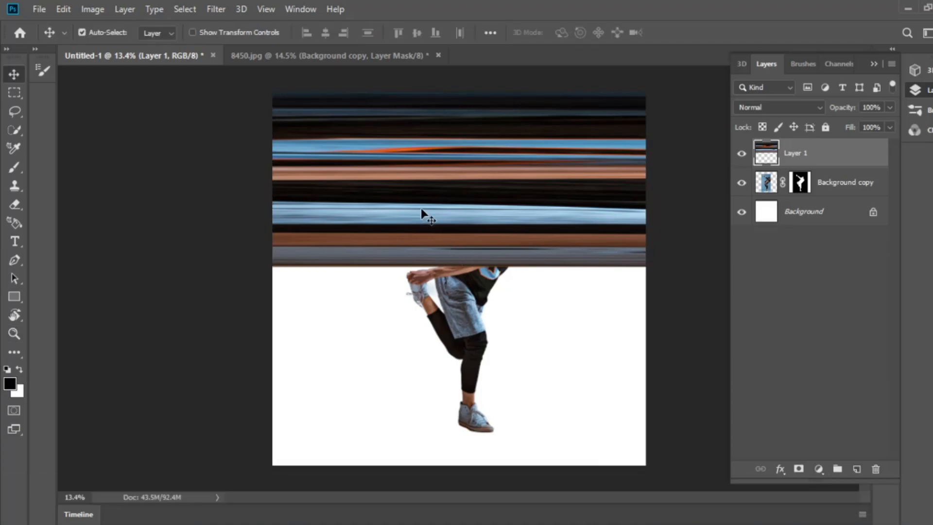
- Shift the cropped stripe layer sideways in both directions to check its trimmed edges, undoing each shift
left_click_drag(330, 197, 354, 198)
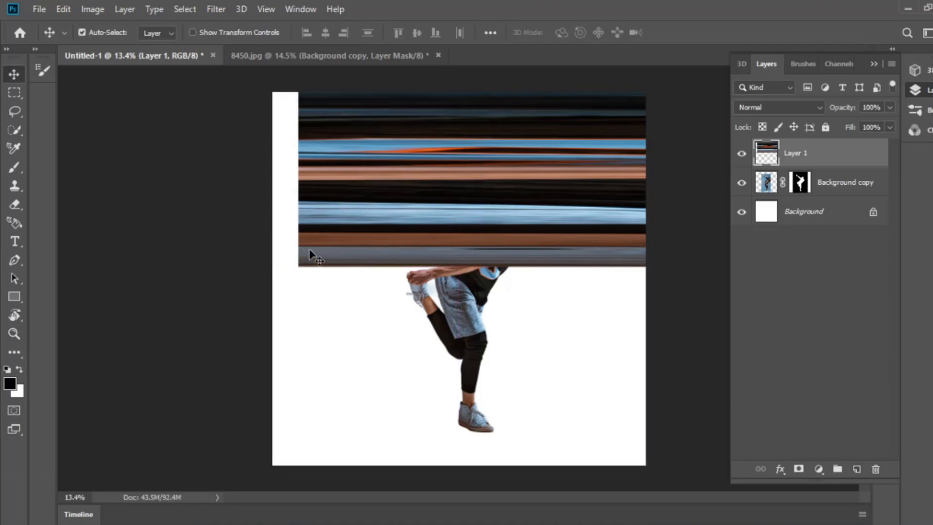
key("ctrl+z")
left_click_drag(535, 209, 509, 208)
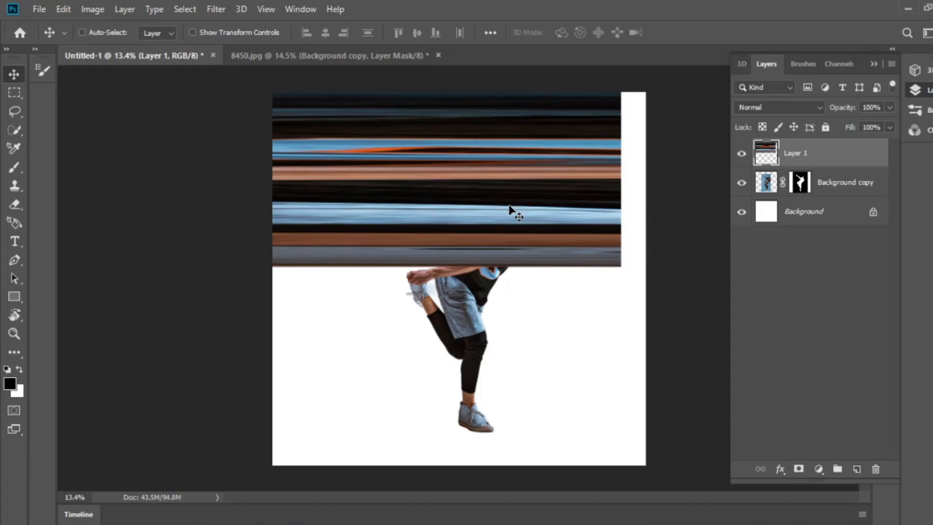
key("ctrl+z")
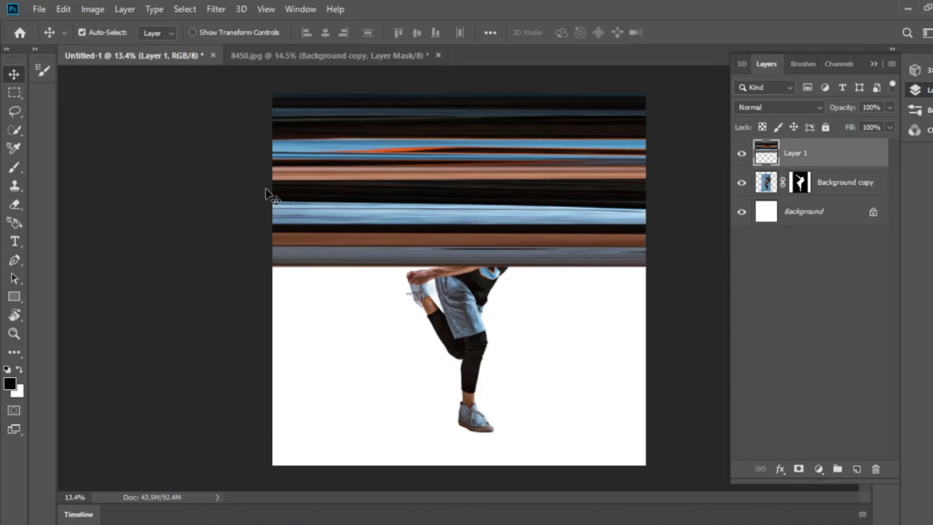
- Apply the Polar Coordinates distortion to the stripe layer, Rectangular to Polar, checking the preview at smaller zoom levels
left_click(214, 8)
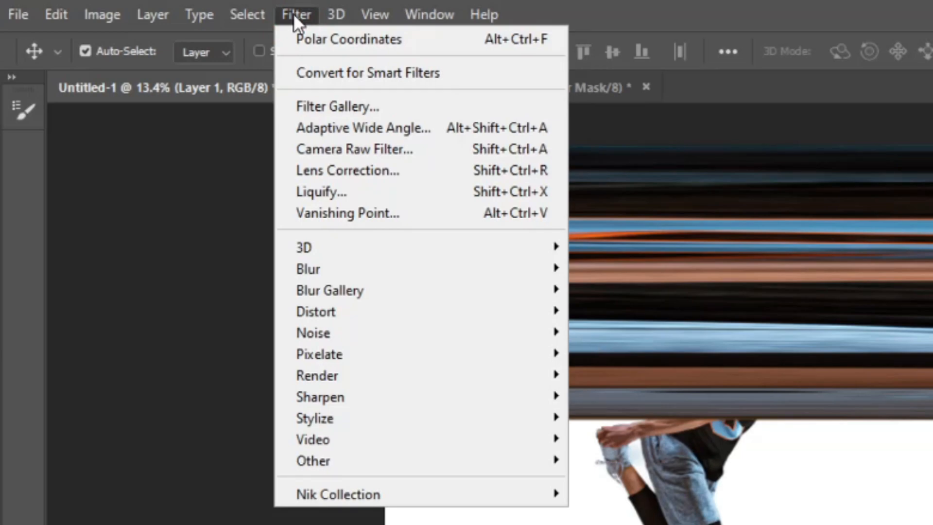
mouse_move(402, 310)
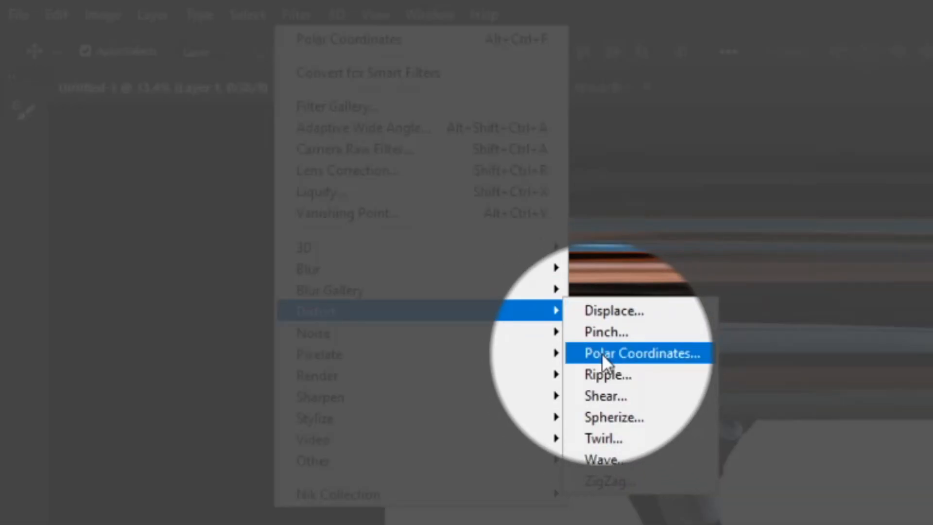
left_click(601, 353)
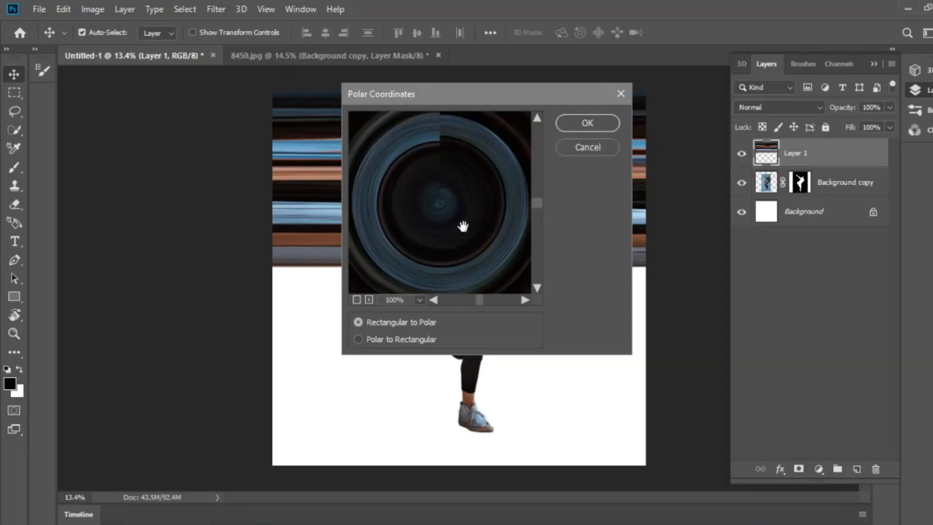
left_click(356, 300)
left_click(357, 300)
left_click(357, 300)
left_click(356, 300)
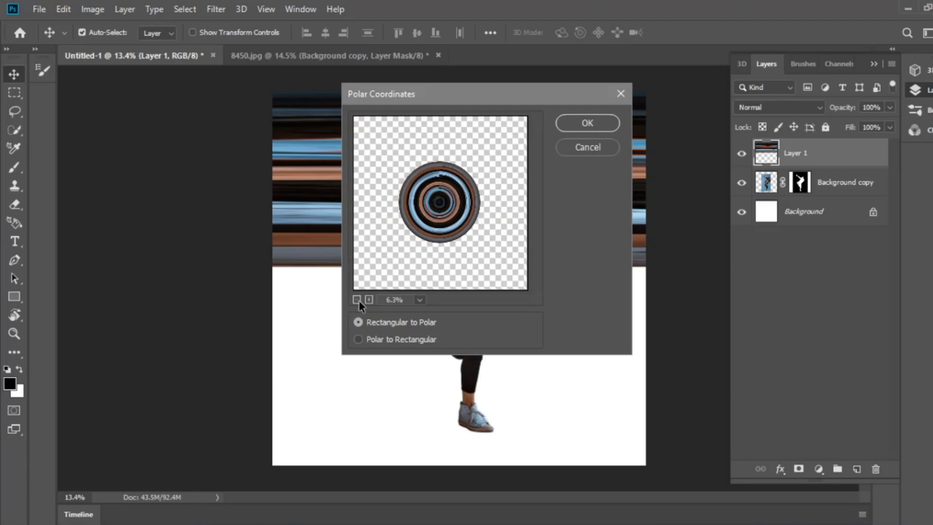
left_click(368, 300)
left_click(368, 300)
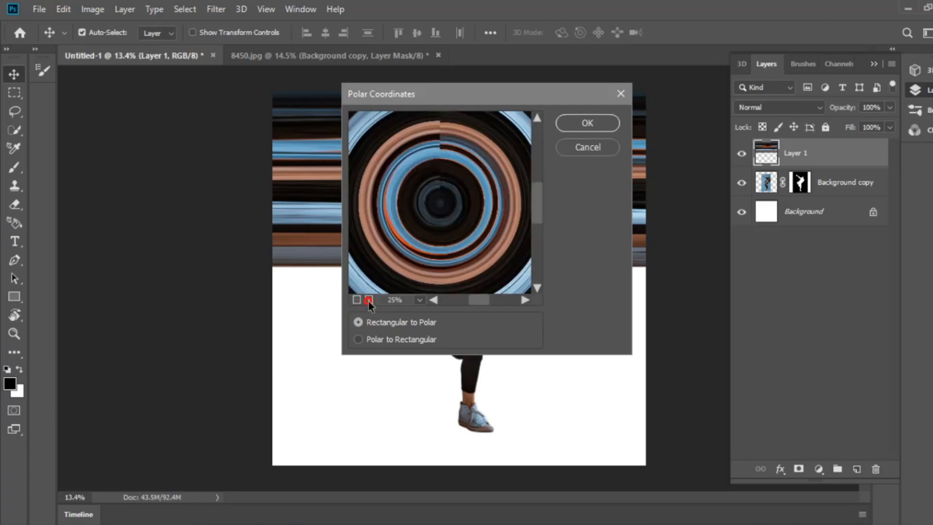
left_click(588, 124)
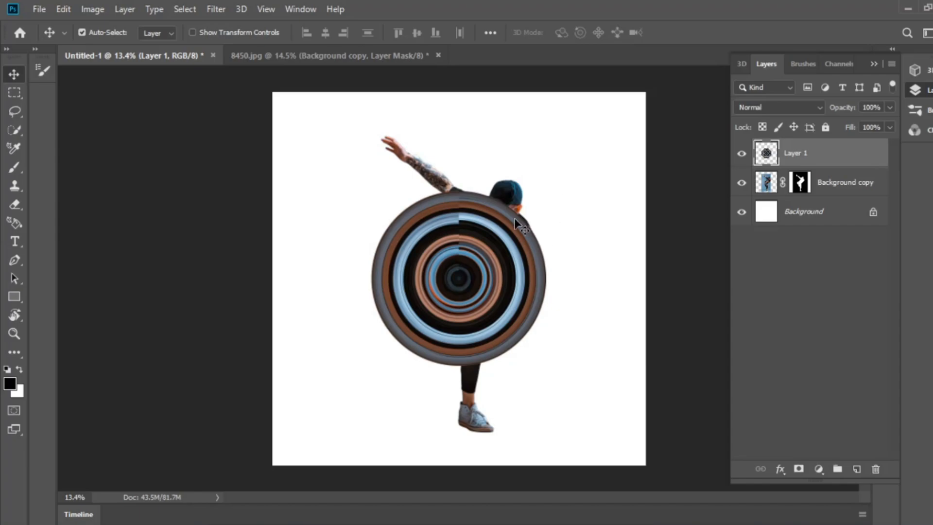
- Enlarge the striped disc about its centre until it nearly fills the canvas, and place Layer 1 beneath Background copy
key("ctrl+t")
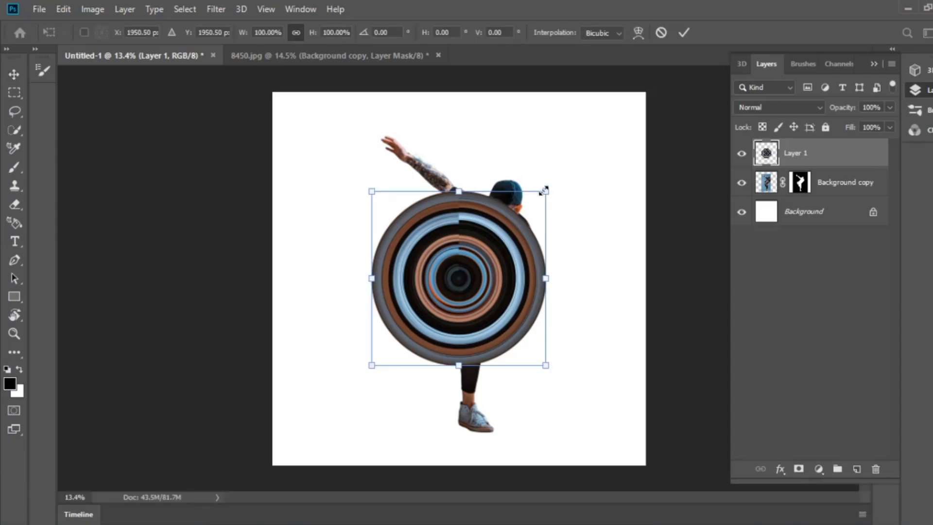
left_click_drag(544, 190, 633, 141)
key("Return")
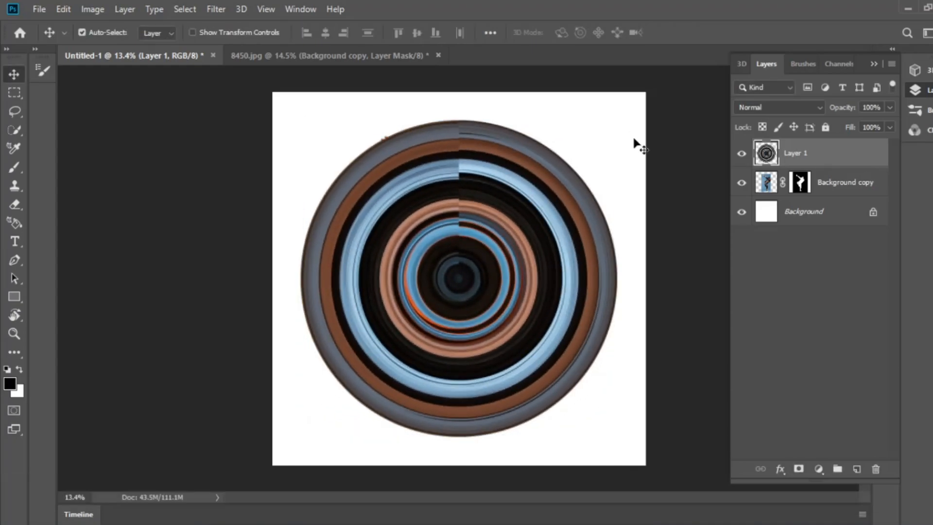
left_click_drag(840, 165, 841, 195)
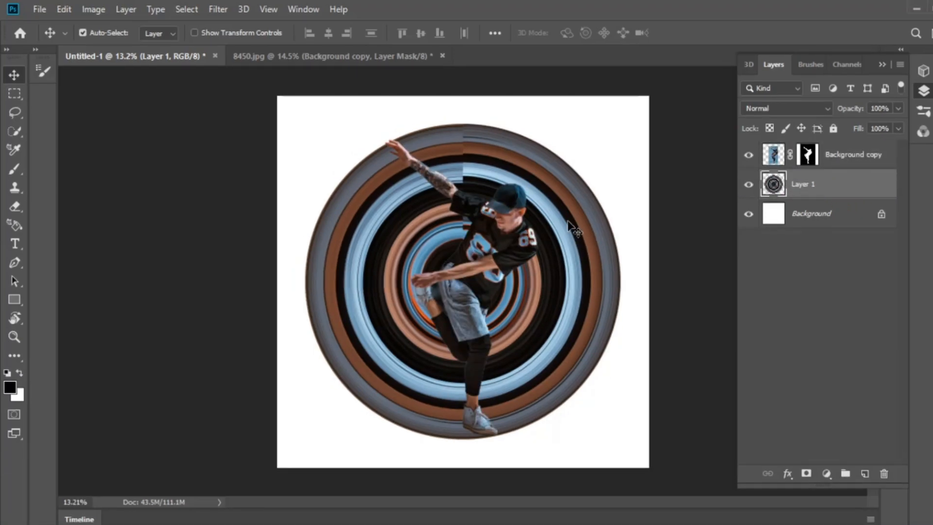
- Rotate the striped disc about 17.5° clockwise so its seam moves behind the dancer's cap
key("ctrl+t")
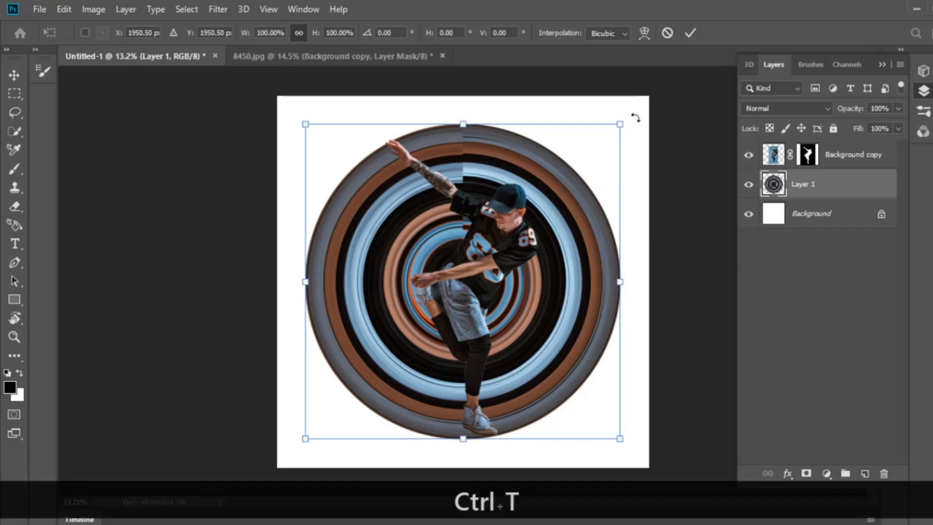
left_click_drag(634, 118, 668, 182)
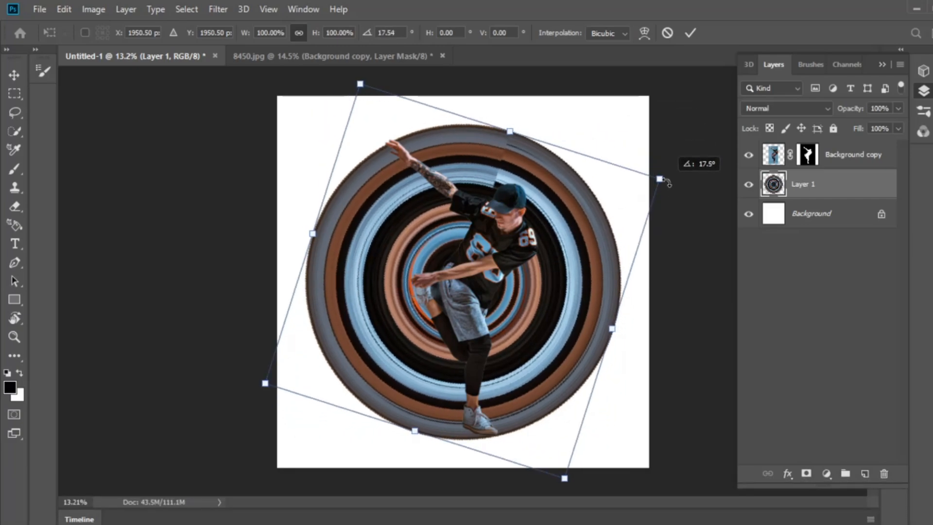
key("Return")
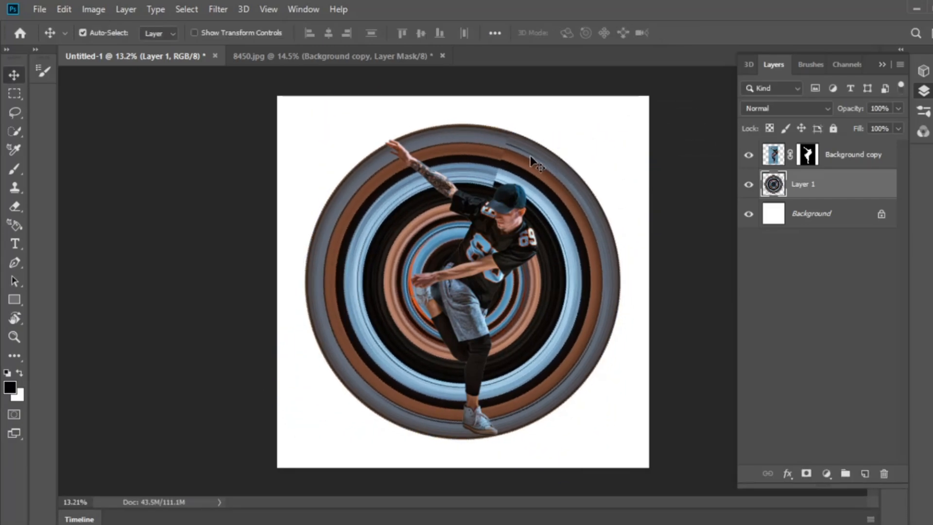
- Add a layer mask to Layer 1 and choose the Brush tool with black as the foreground colour
left_click_drag(515, 148, 541, 141)
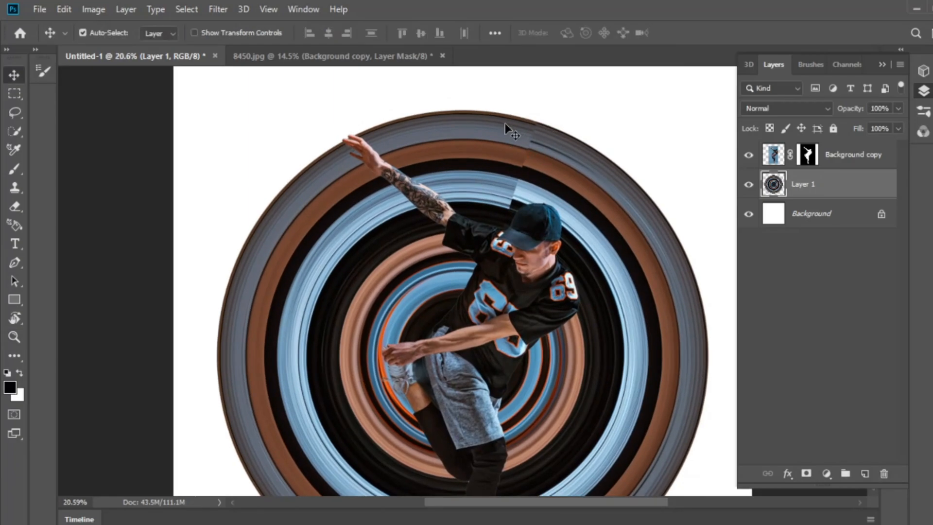
key("z")
left_click_drag(570, 284, 538, 281)
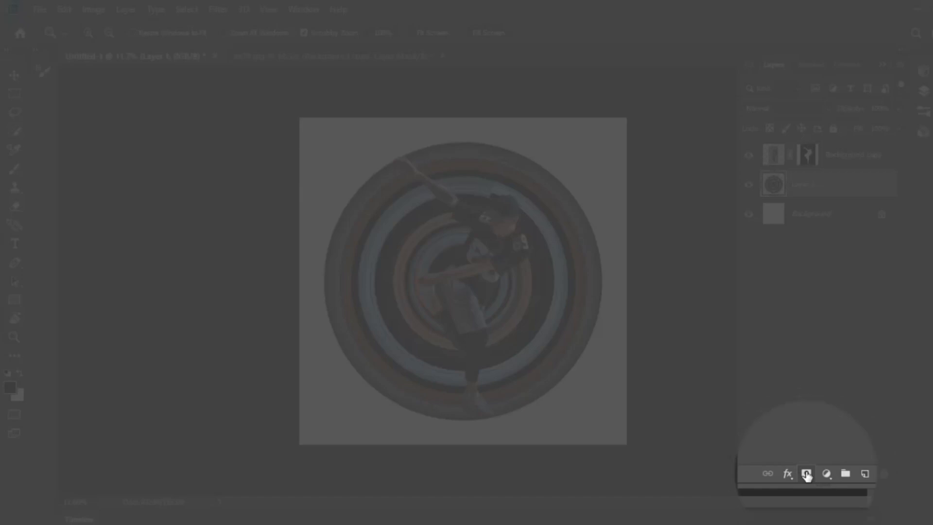
left_click(806, 474)
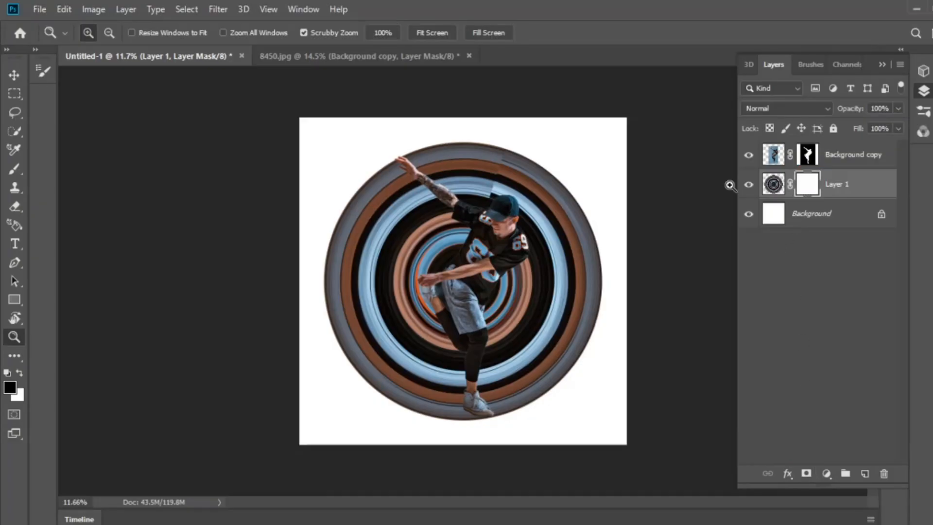
left_click(12, 168)
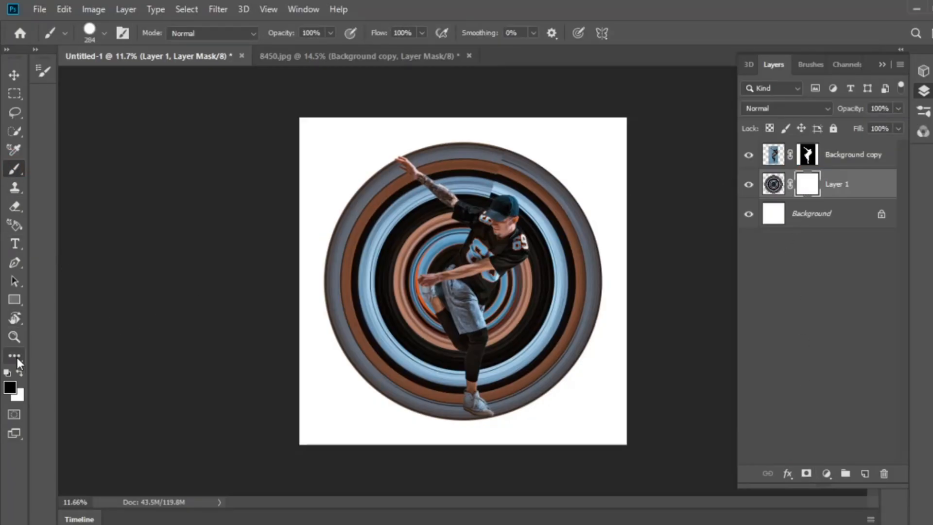
left_click(20, 372)
- Mask the disc with a 121 px brush along the dancer's outline, from the raised hand over the cap and back to the shoe
key("ctrl+space")
mouse_move(459, 187)
left_mouse_down()
mouse_move(504, 186)
mouse_move(445, 171)
left_mouse_up()
key("alt")
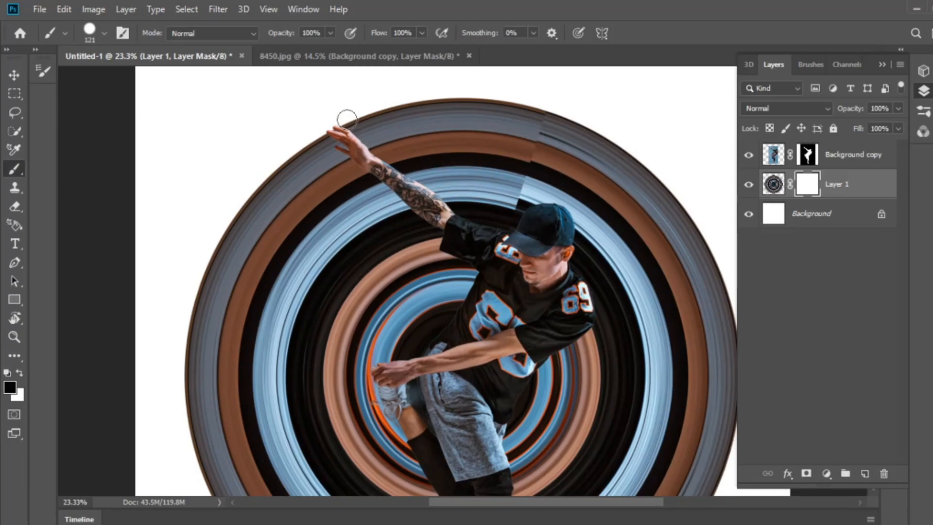
mouse_move(350, 121)
left_mouse_down()
mouse_move(377, 153)
mouse_move(490, 226)
mouse_move(542, 211)
mouse_move(572, 222)
mouse_move(595, 328)
mouse_move(536, 383)
mouse_move(506, 450)
mouse_move(470, 224)
mouse_move(481, 260)
mouse_move(457, 369)
mouse_move(497, 414)
mouse_move(499, 429)
mouse_move(513, 413)
left_mouse_up()
- Mask out the rest of the disc on the dancer's right-hand side with a larger brush of 424 px
key("z")
left_click_drag(482, 351, 444, 361)
key("b")
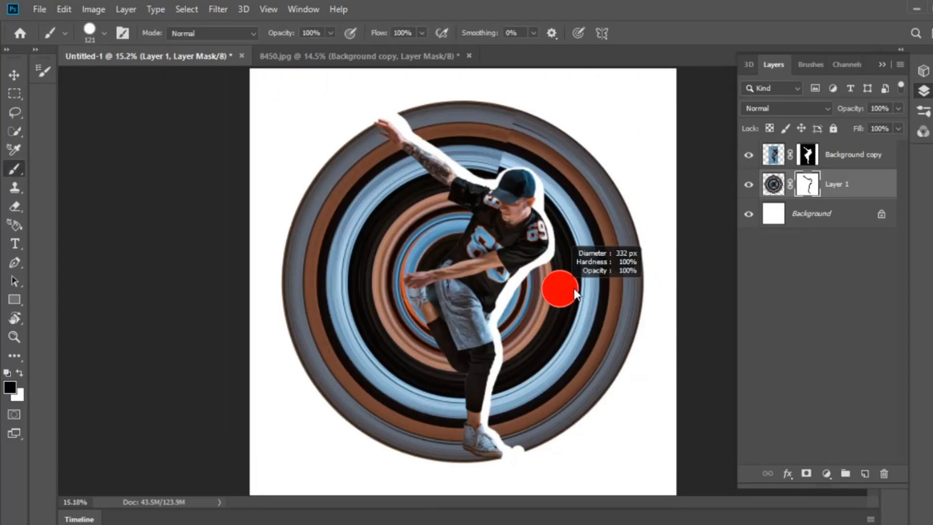
mouse_move(578, 289)
left_mouse_down()
mouse_move(581, 210)
mouse_move(562, 155)
mouse_move(538, 147)
mouse_move(551, 178)
mouse_move(560, 141)
mouse_move(498, 125)
mouse_move(507, 156)
mouse_move(485, 161)
mouse_move(454, 120)
mouse_move(412, 112)
mouse_move(452, 135)
mouse_move(494, 106)
mouse_move(597, 198)
mouse_move(605, 185)
mouse_move(567, 147)
mouse_move(557, 226)
mouse_move(563, 213)
mouse_move(568, 263)
mouse_move(504, 328)
mouse_move(543, 366)
mouse_move(624, 240)
mouse_move(630, 325)
mouse_move(569, 410)
mouse_move(578, 360)
mouse_move(550, 438)
mouse_move(538, 442)
mouse_move(515, 421)
mouse_move(510, 376)
mouse_move(504, 410)
mouse_move(506, 422)
mouse_move(532, 382)
left_mouse_up()
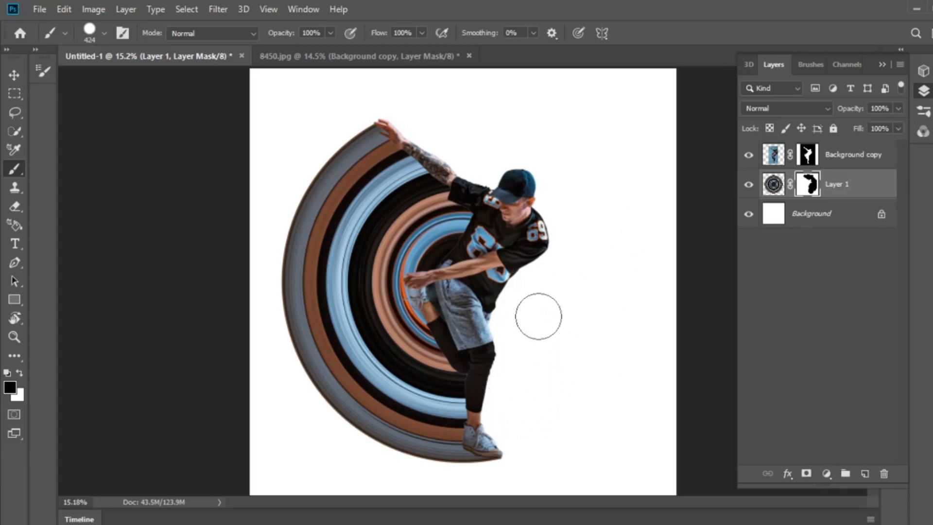
- Add a Drop Shadow layer style to the Background copy layer, keeping the dancer in view beside the dialog
key("z")
left_click(531, 247)
key("ctrl+0")
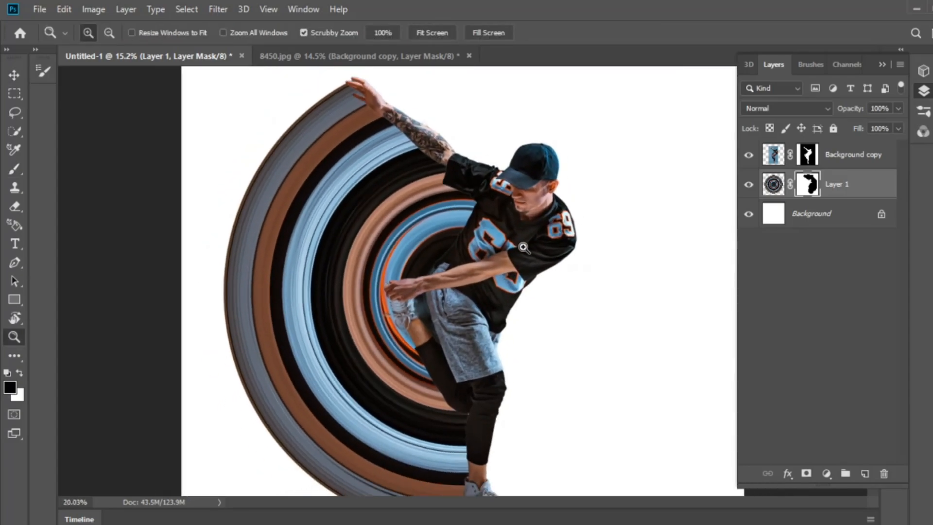
key("v")
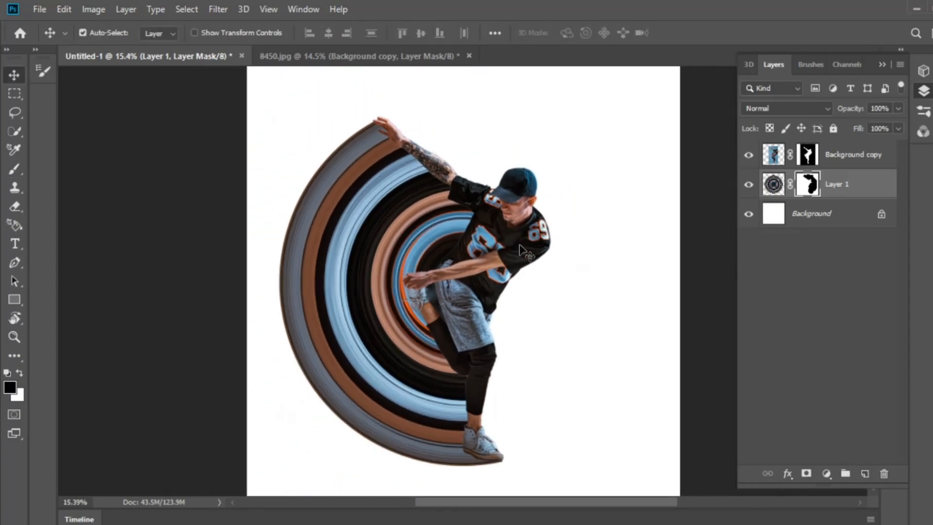
left_click(773, 185)
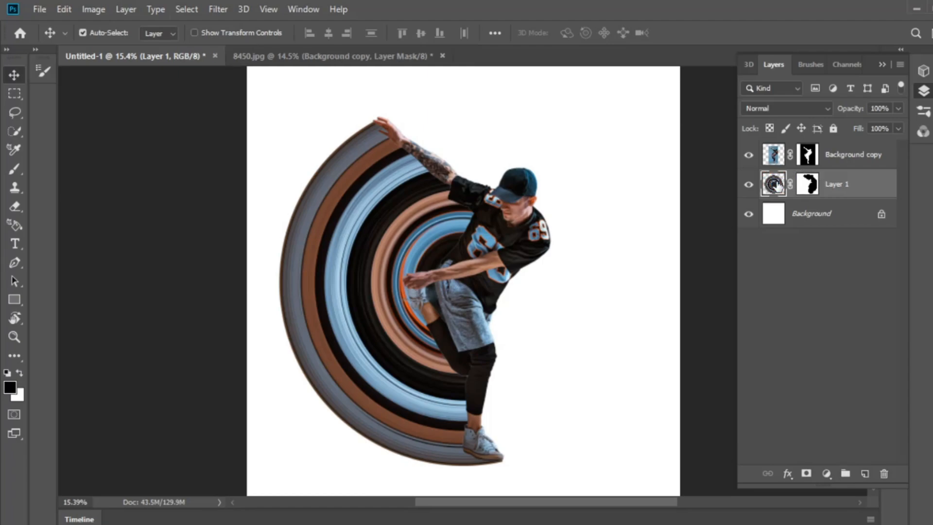
left_click(777, 157)
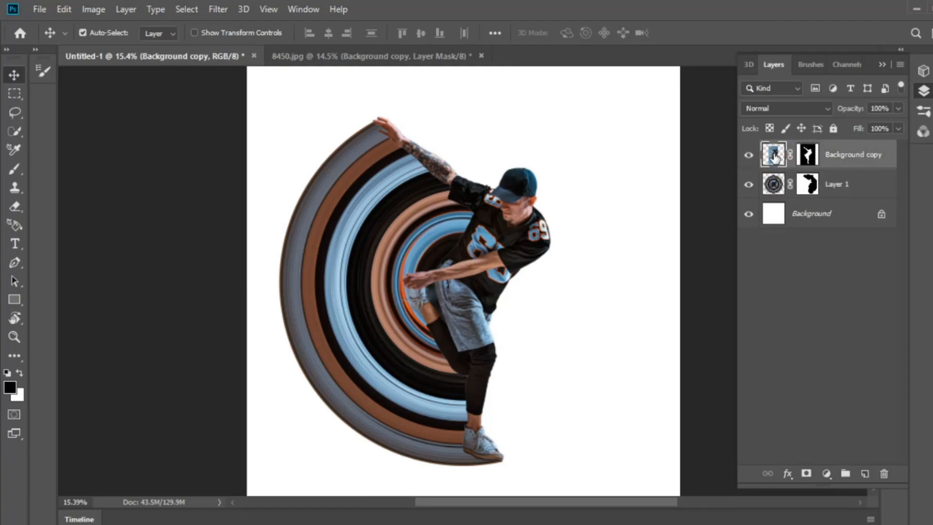
right_click(773, 157)
left_click(792, 162)
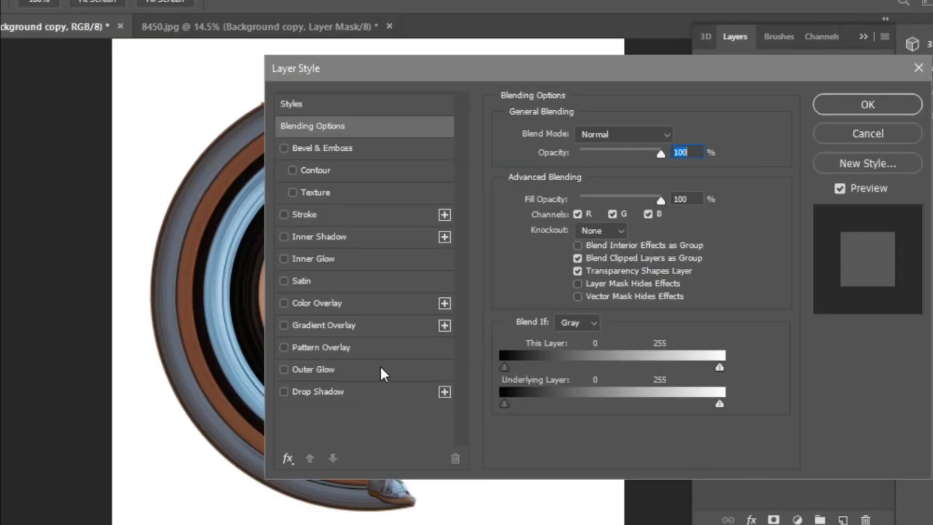
left_click(331, 392)
left_click_drag(479, 74, 661, 67)
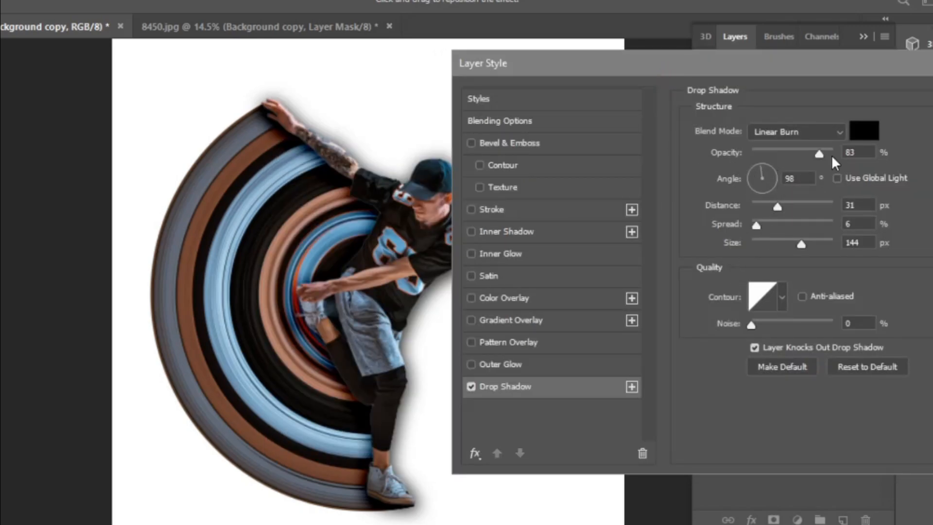
- Set the drop shadow to Linear Burn with 73% opacity, 46 px distance and 95 px size, and apply it
left_click(827, 133)
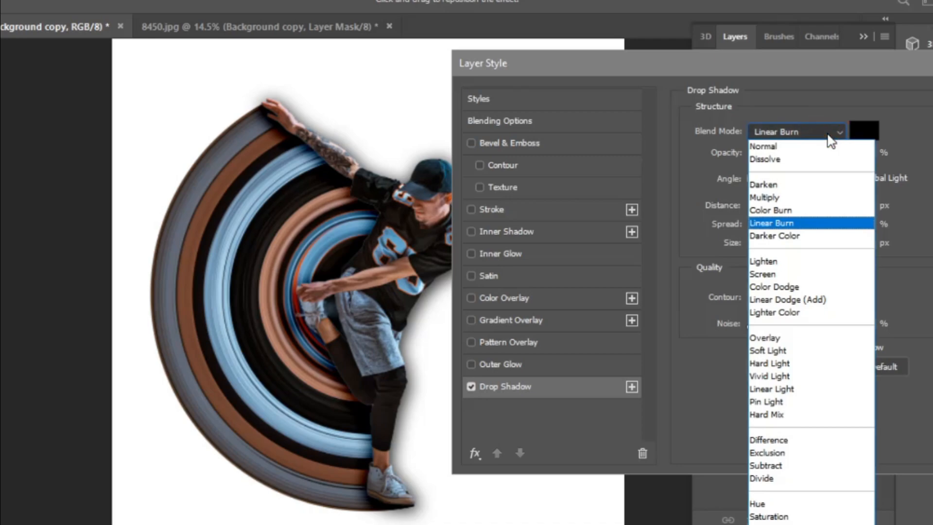
left_click(765, 220)
left_click_drag(817, 153, 808, 155)
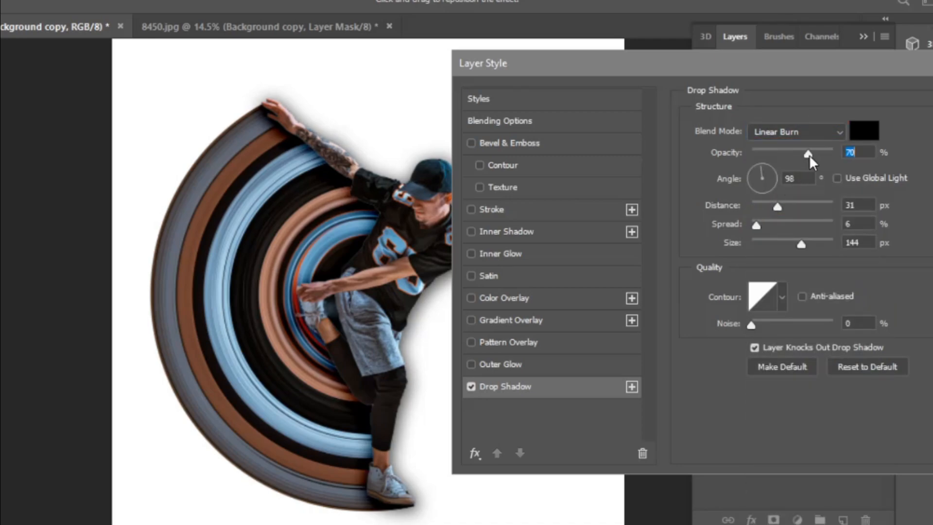
left_click_drag(782, 206, 789, 207)
left_click_drag(792, 245, 786, 243)
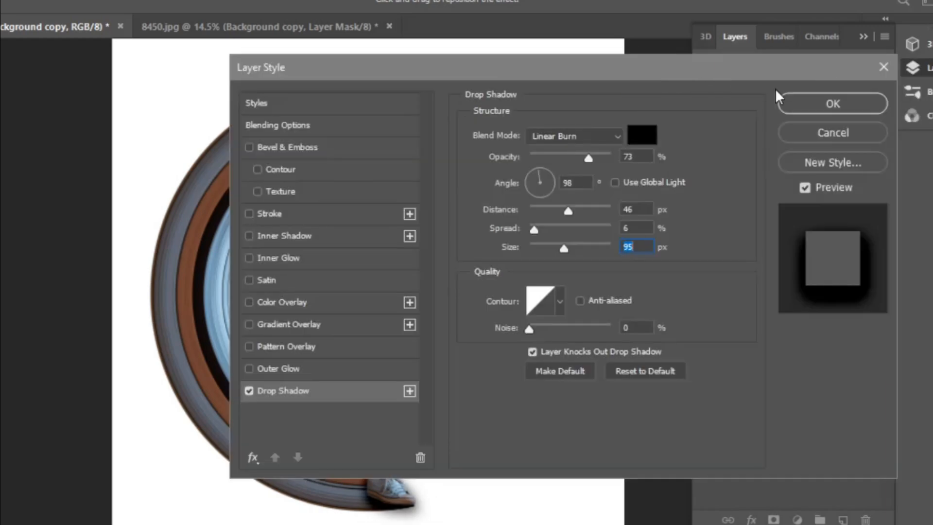
left_click(805, 96)
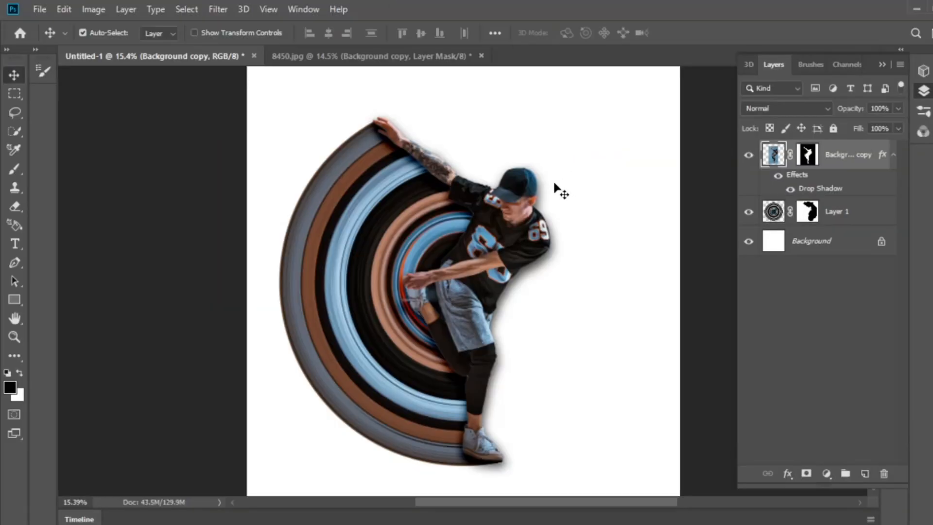
- Examine the dancer's drop shadow up close along the arm, the body and the legs
key("z")
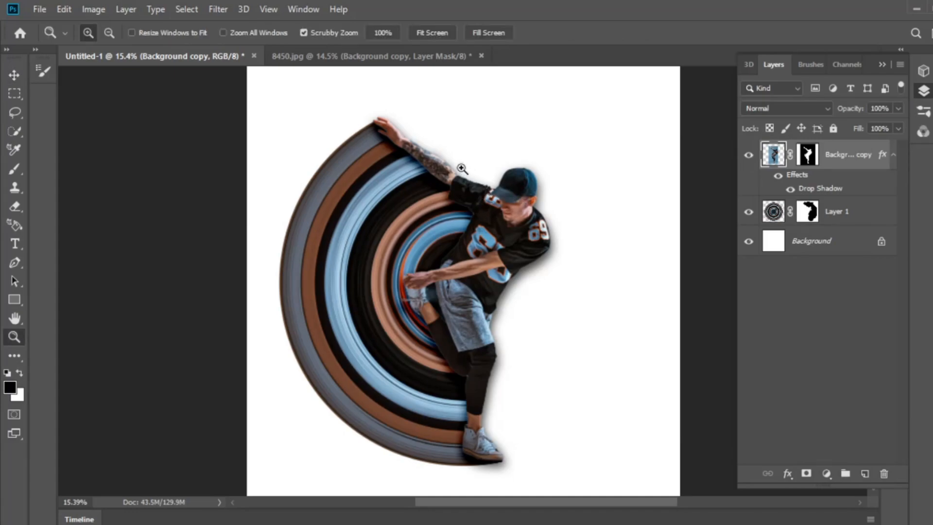
left_click_drag(460, 170, 496, 175)
key("v")
left_click_drag(506, 320, 494, 98)
key("z")
left_click_drag(497, 360, 421, 269)
key("v")
key("z")
key("v")
left_click_drag(486, 121, 480, 260)
key("z")
left_click_drag(478, 209, 442, 209)
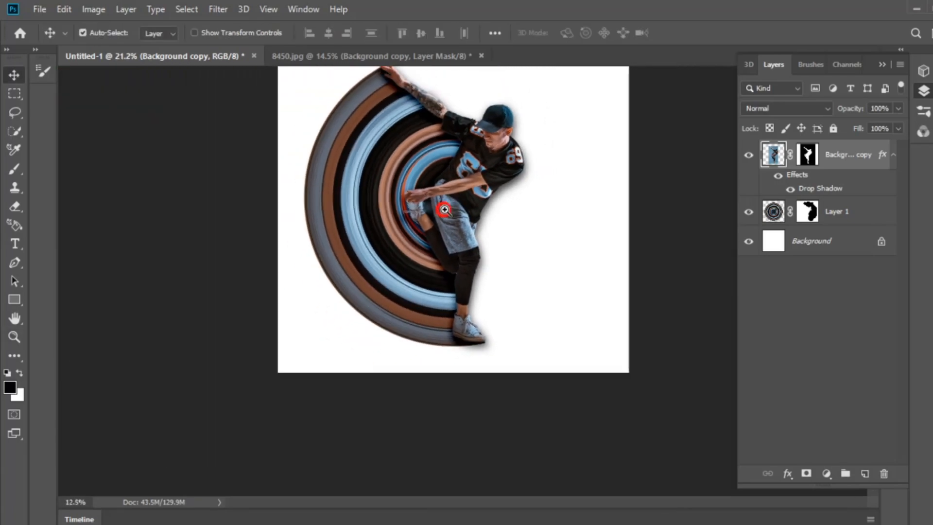
key("v")
- Turn the Background copy's drop shadow into its own layer and add a layer mask to that shadow layer
right_click(829, 193)
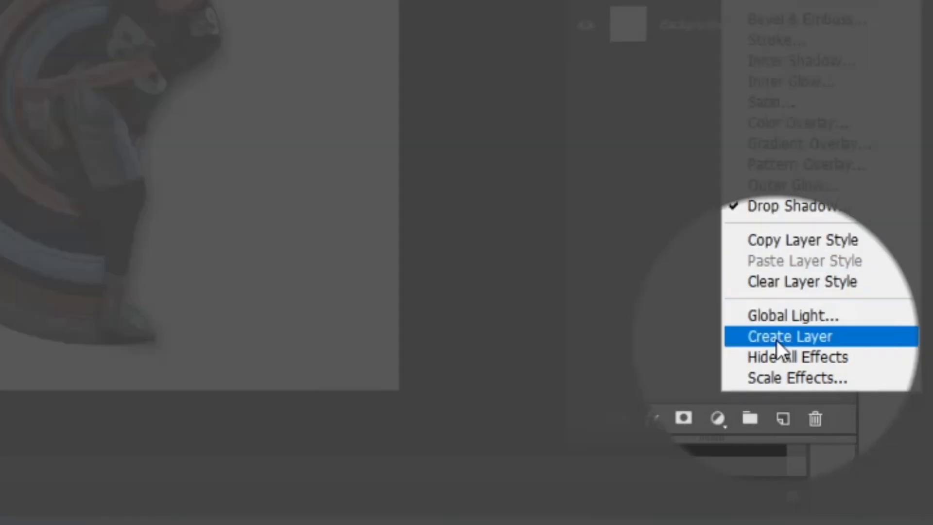
left_click(777, 338)
left_click(426, 214)
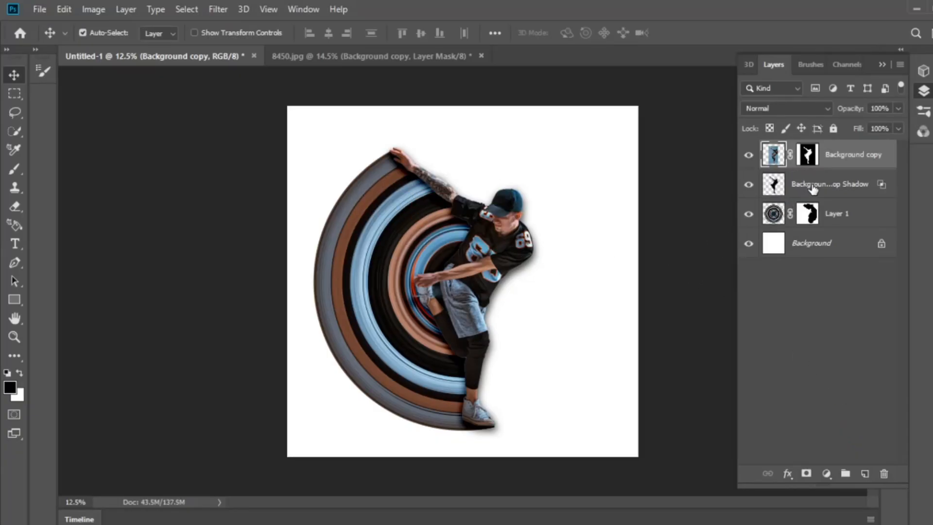
left_click(815, 188)
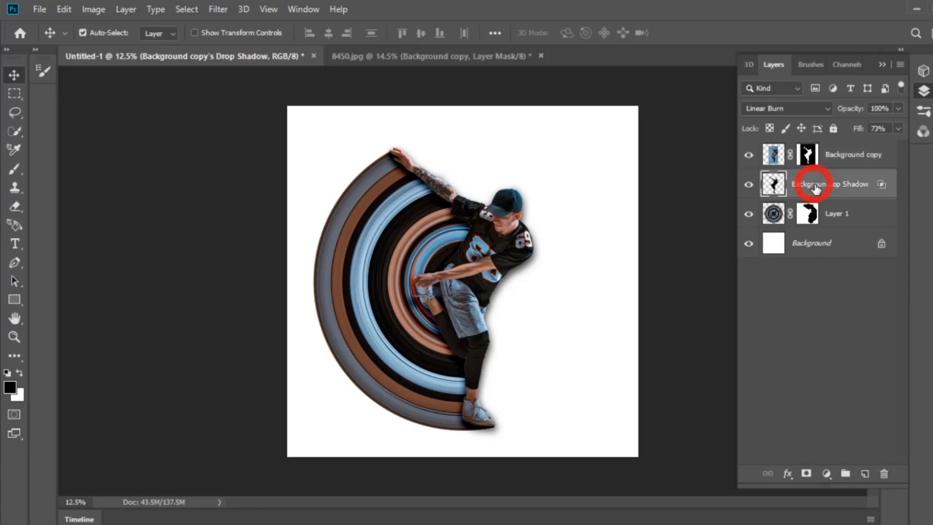
left_click(806, 474)
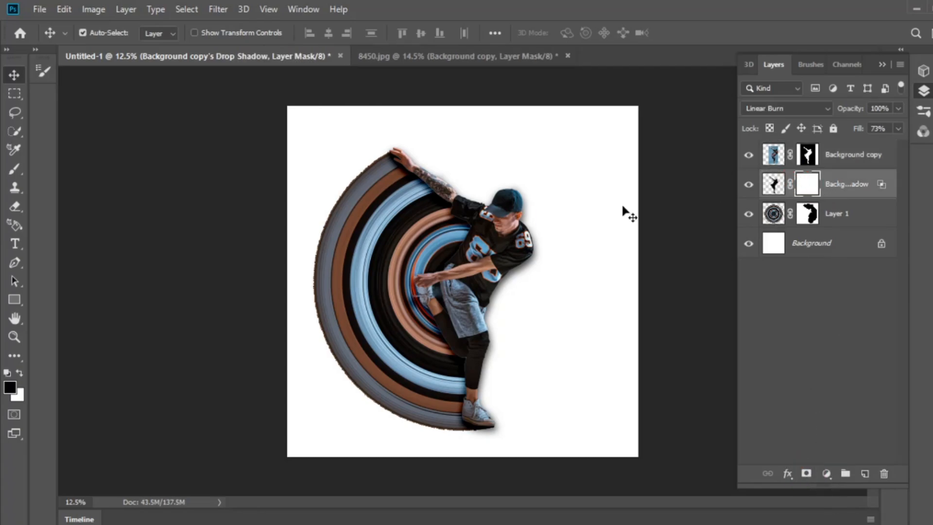
- Load the outline of the disc on Layer 1 as a selection and invert it
key("ctrl+0")
left_click(775, 218)
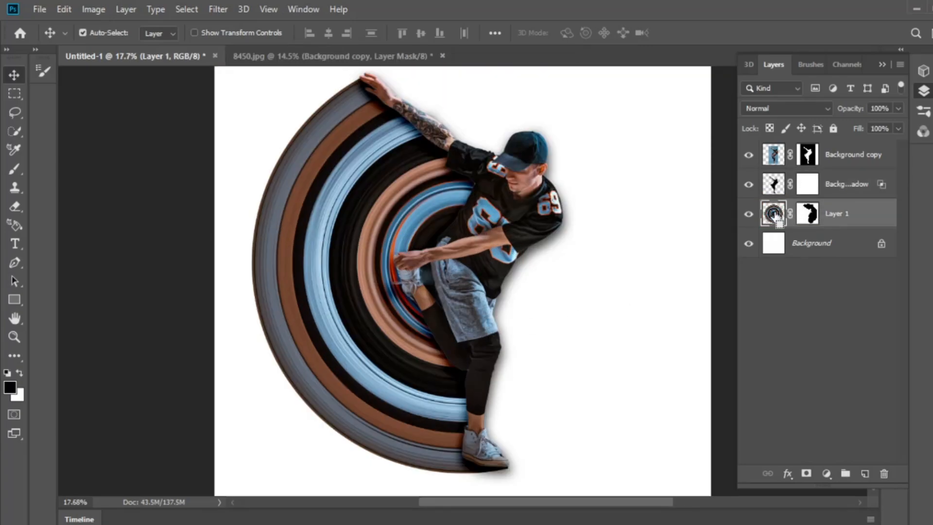
left_click(773, 214, "ctrl")
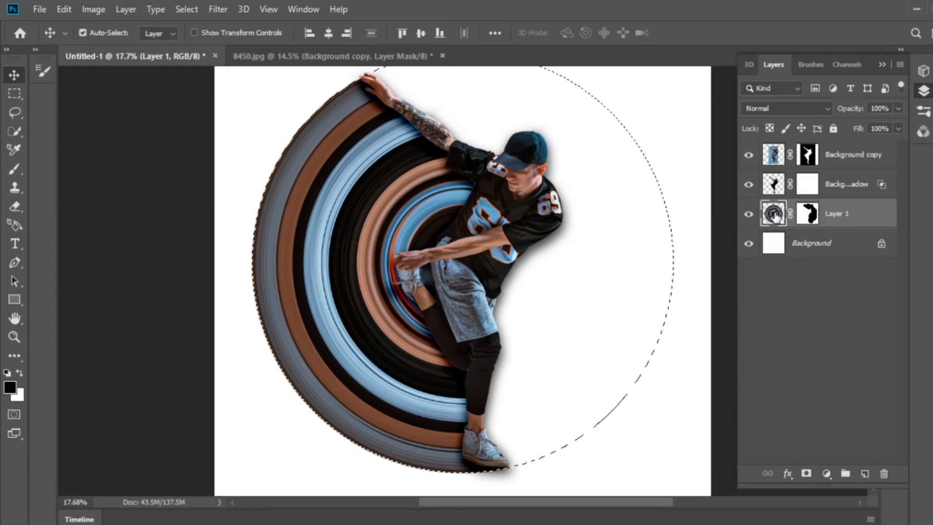
key("ctrl+shift+i")
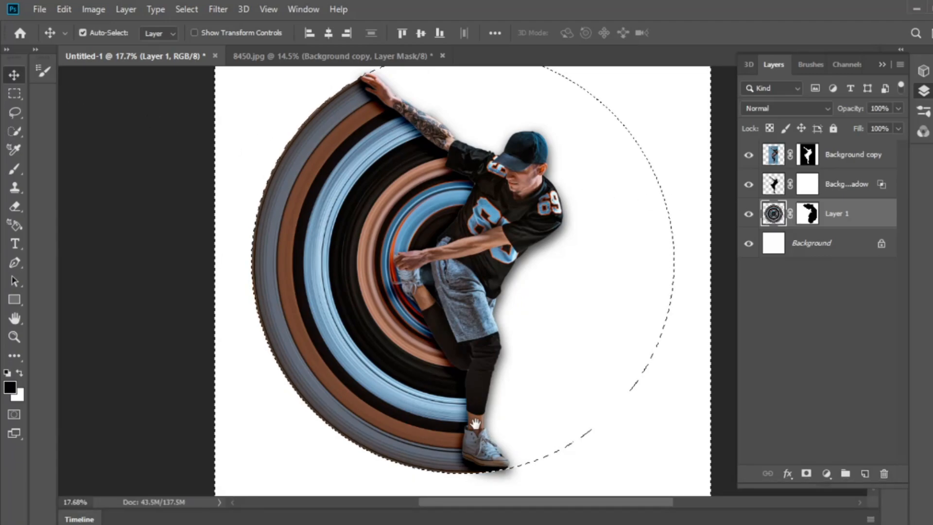
- Paint black on the drop shadow layer's mask to hide the shadow below the shoe outside the disc, and clear the selection
left_click_drag(475, 423, 462, 358)
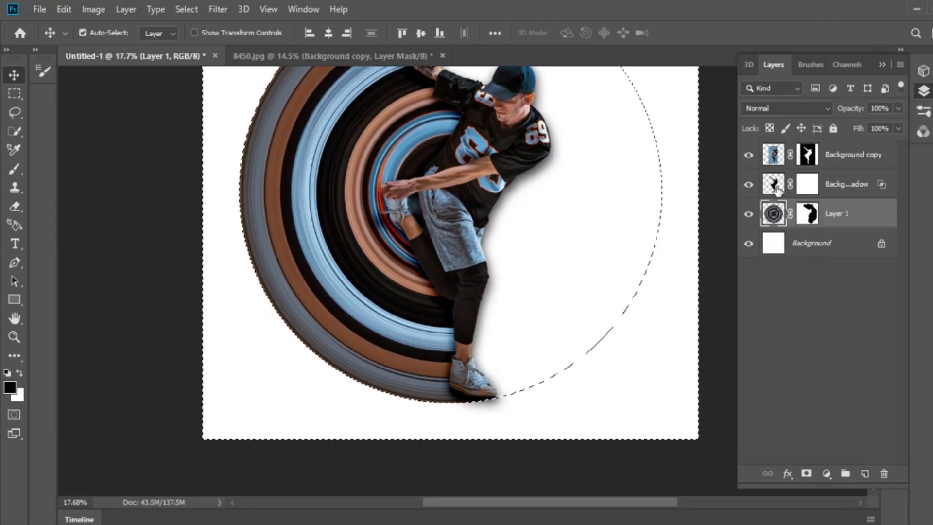
left_click(774, 185)
left_click(807, 184)
left_click(15, 168)
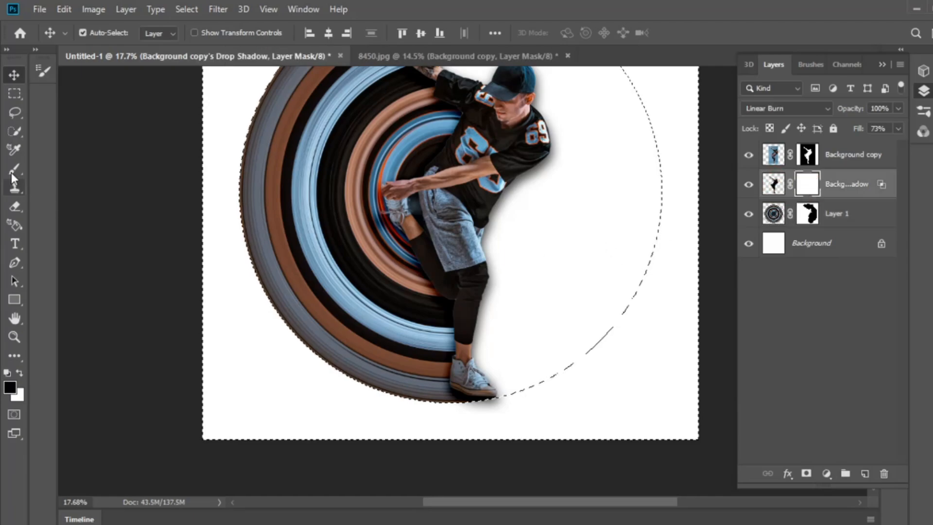
left_click(20, 373)
left_click(20, 373)
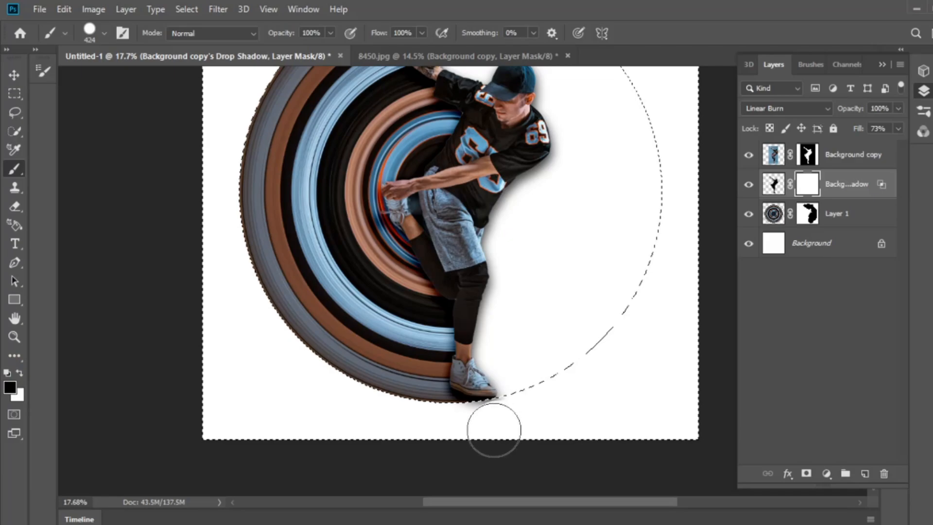
mouse_move(491, 425)
left_mouse_down()
mouse_move(501, 424)
mouse_move(483, 427)
mouse_move(497, 437)
left_mouse_up()
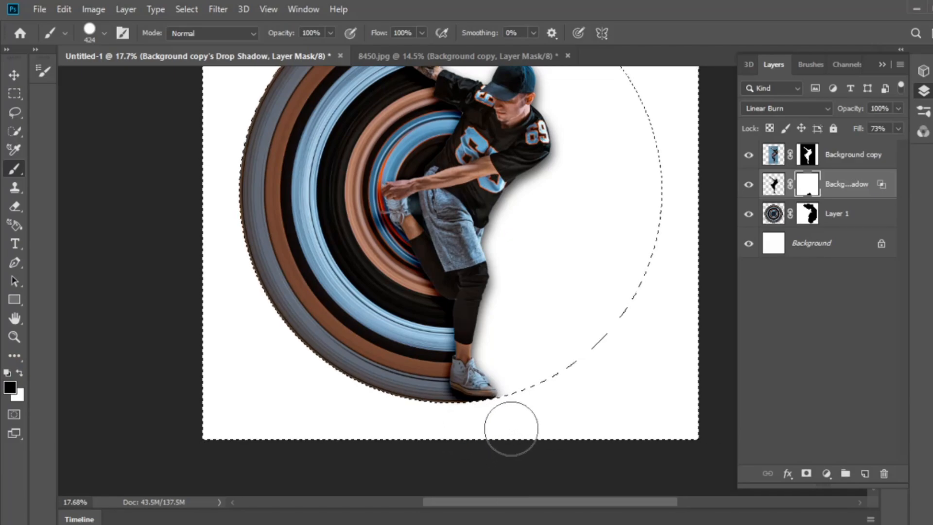
key("ctrl+space")
left_click_drag(491, 381, 473, 381)
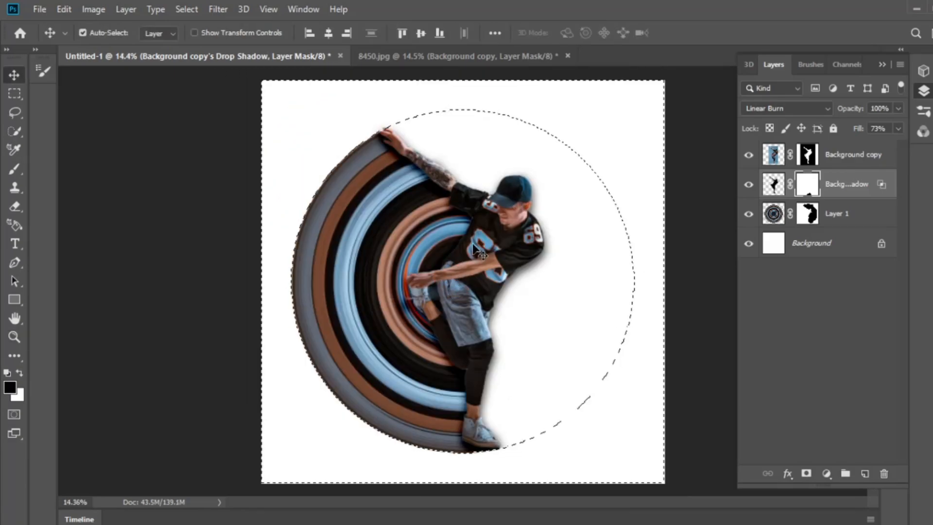
key("ctrl+d")
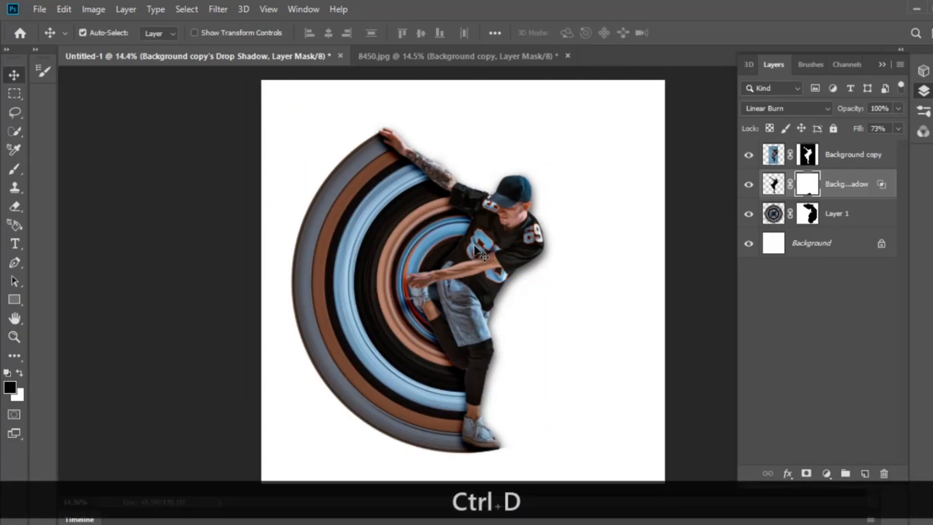
- Add a Gradient fill layer directly above the Background layer, using the Black, White preset
left_click(811, 243)
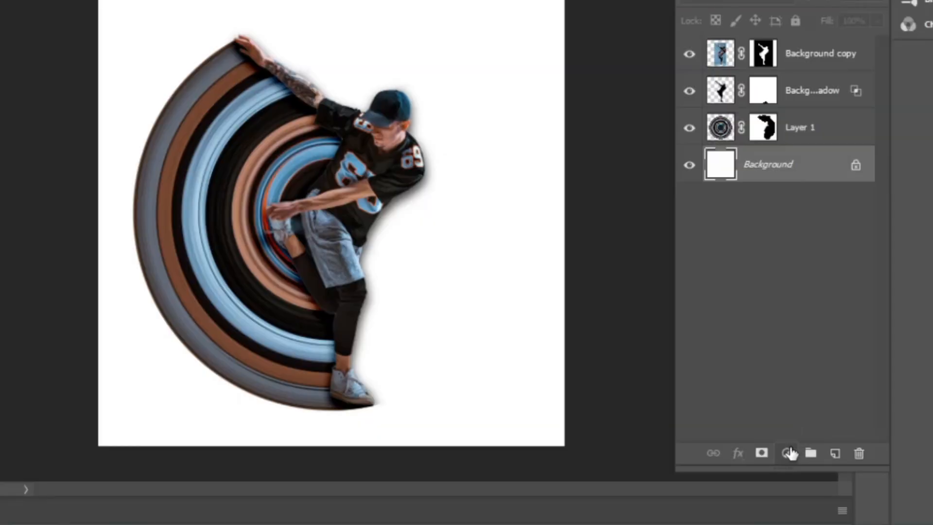
left_click(788, 453)
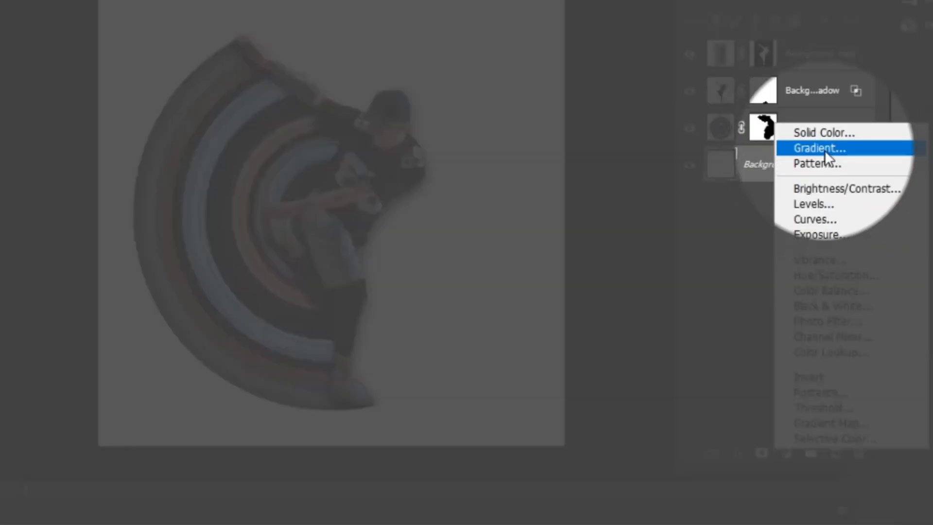
left_click(824, 150)
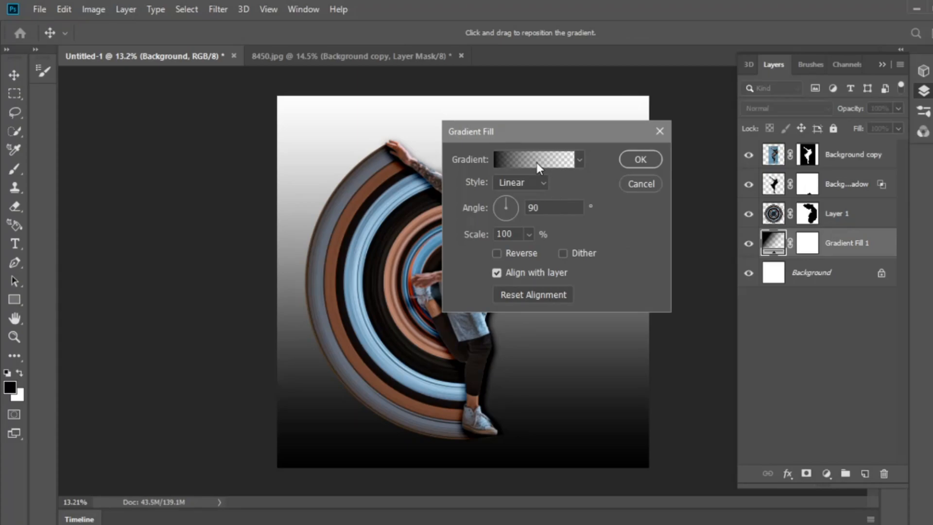
left_click(536, 163)
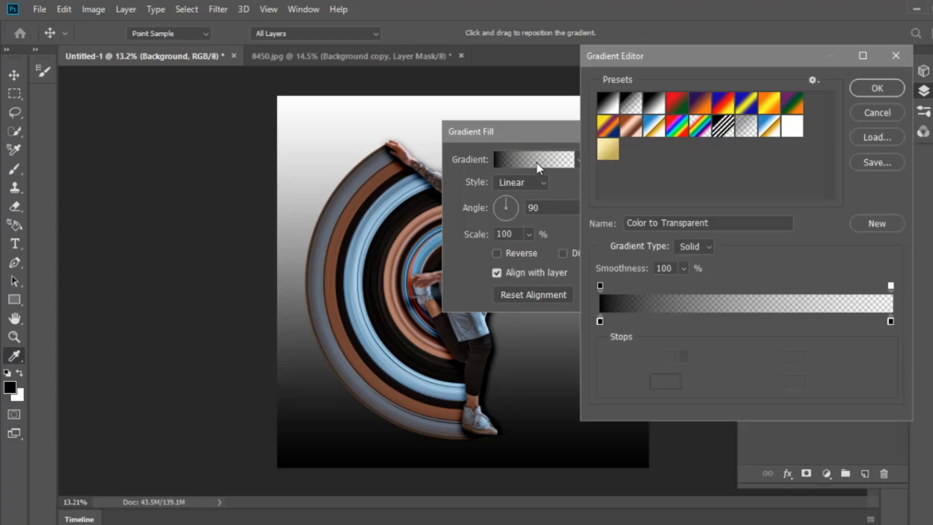
left_click(655, 103)
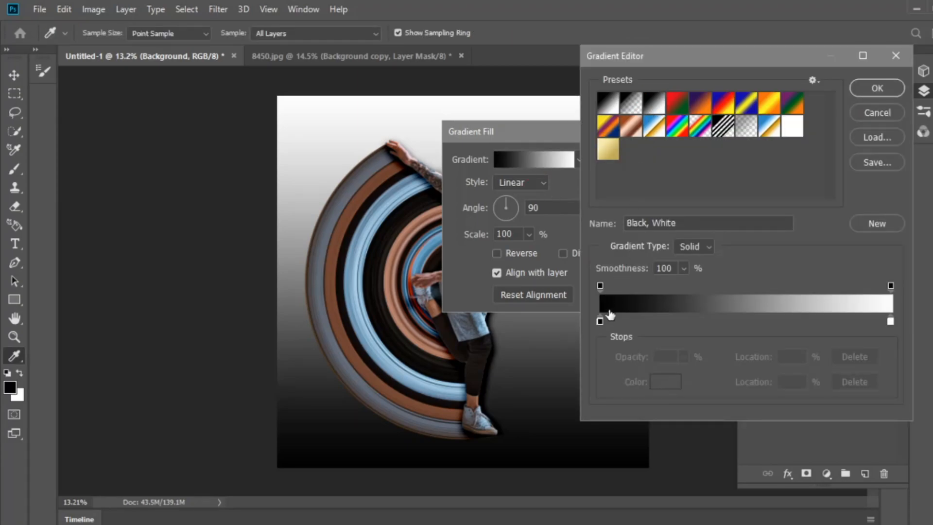
- Change the gradient's black color stop to the teal blue 18acbd and accept the edited gradient
left_click(600, 321)
left_click(671, 384)
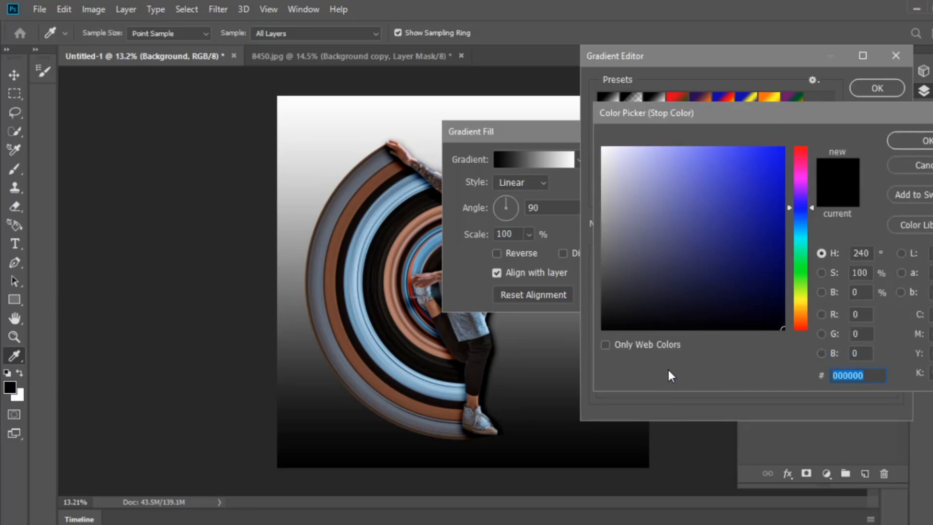
left_click(802, 235)
left_click(754, 194)
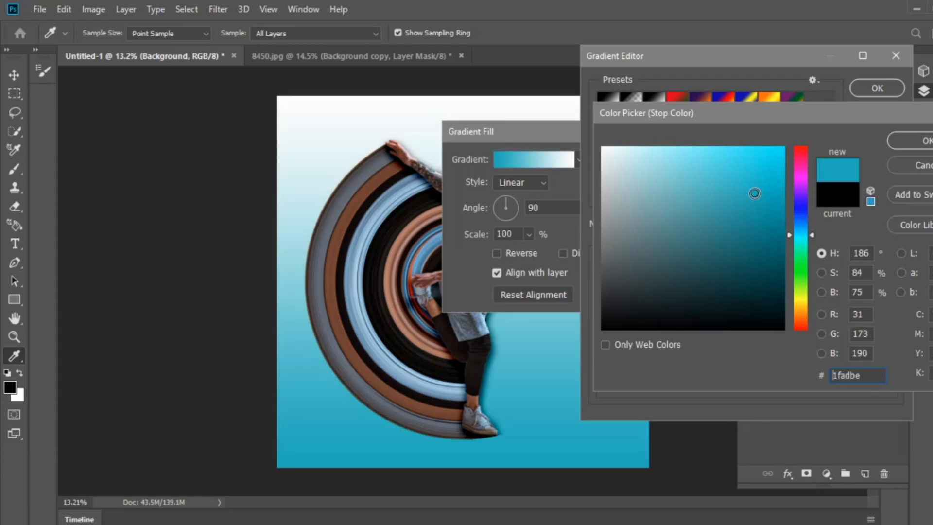
left_click(761, 183)
left_click(761, 194)
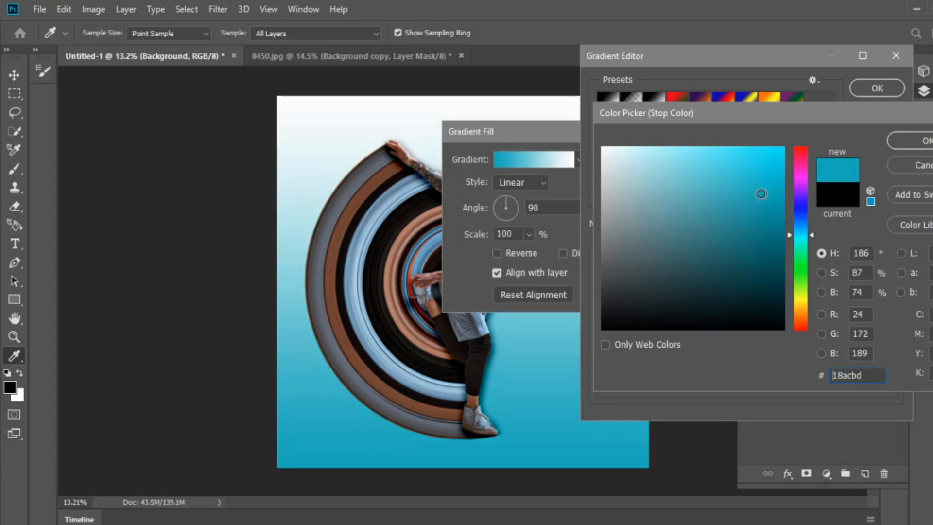
left_click(915, 142)
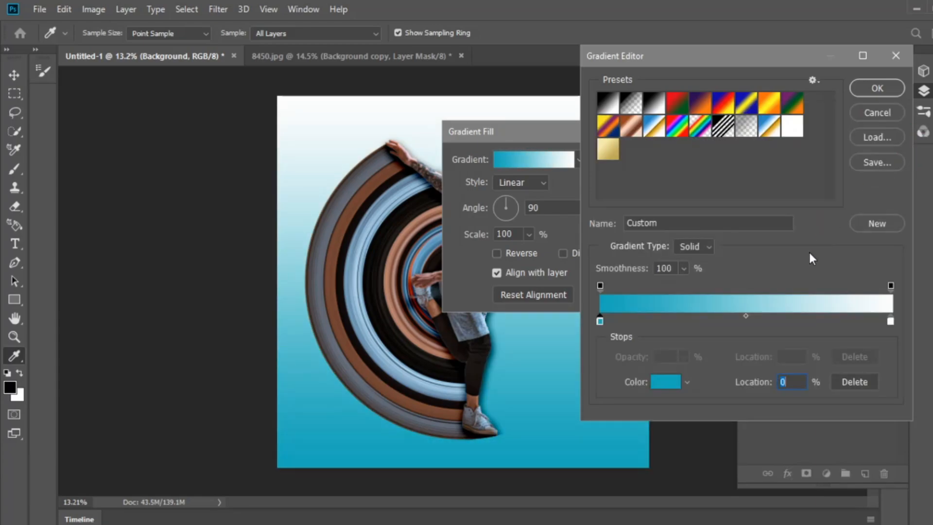
left_click(872, 89)
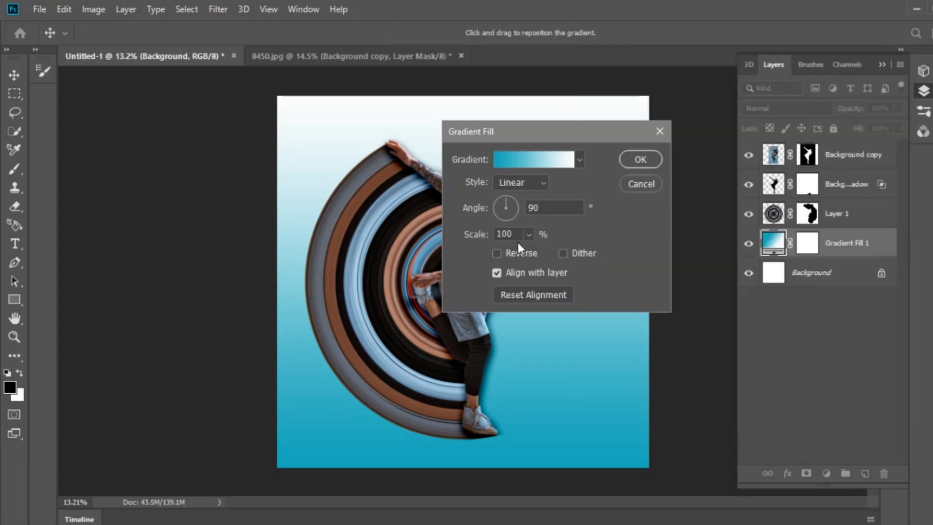
- Reverse the gradient fill, make its style Radial and set its scale to 210%
left_click(506, 254)
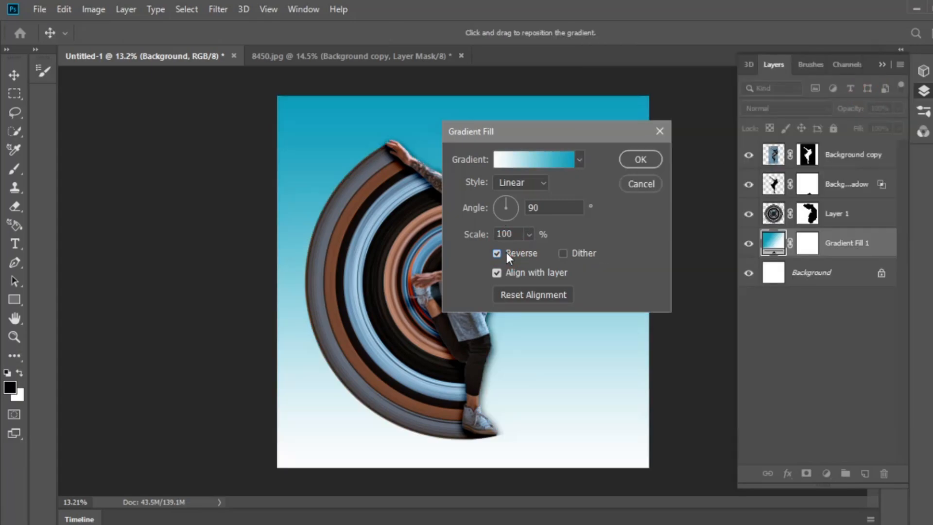
left_click(527, 236)
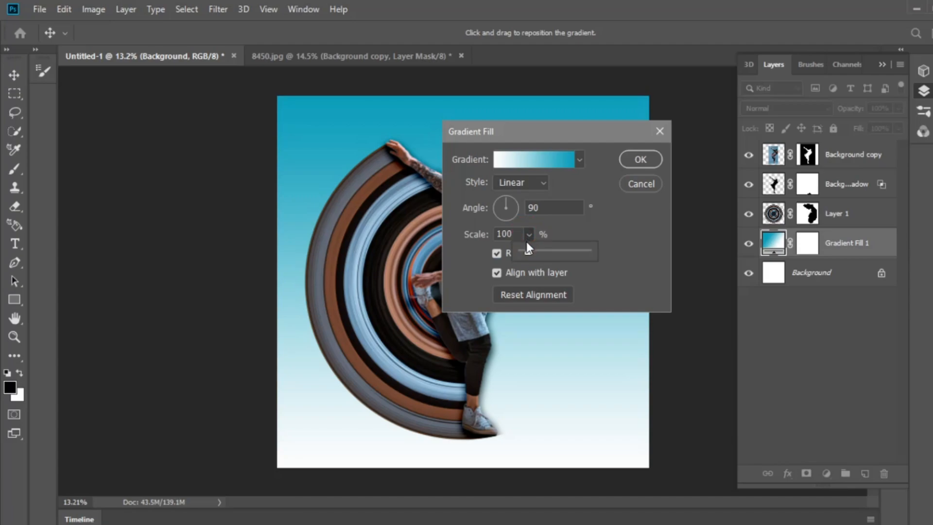
left_click_drag(531, 252, 532, 252)
left_click(530, 182)
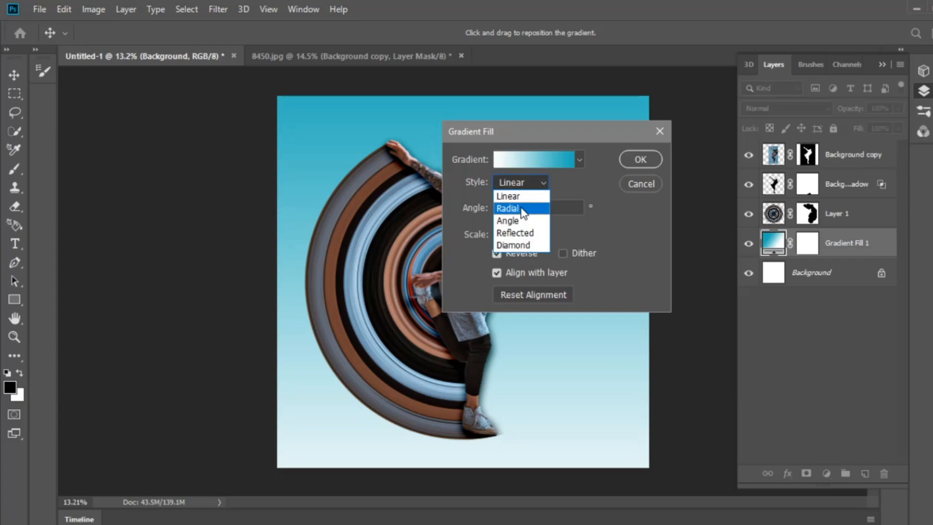
left_click(508, 209)
left_click(528, 236)
left_click_drag(528, 252, 531, 252)
- Change the gradient's white color stop to light blue c4e1f5 sampled from the disc's blue ring, and apply the gradient fill
left_click(536, 160)
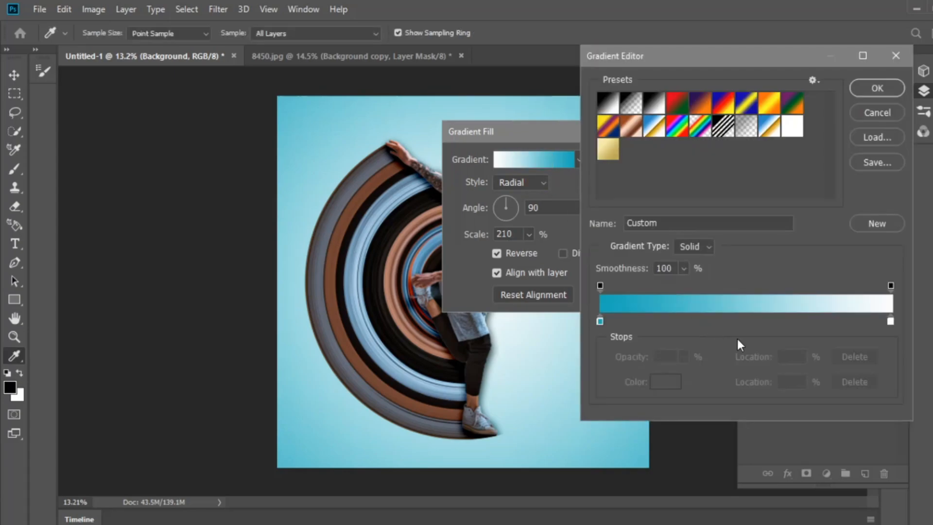
left_click(891, 320)
left_click(666, 381)
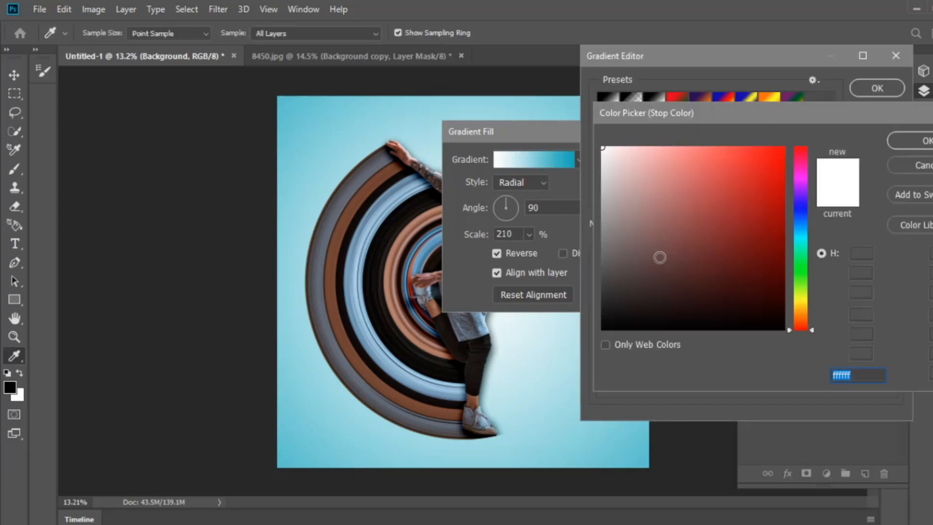
left_click(400, 239)
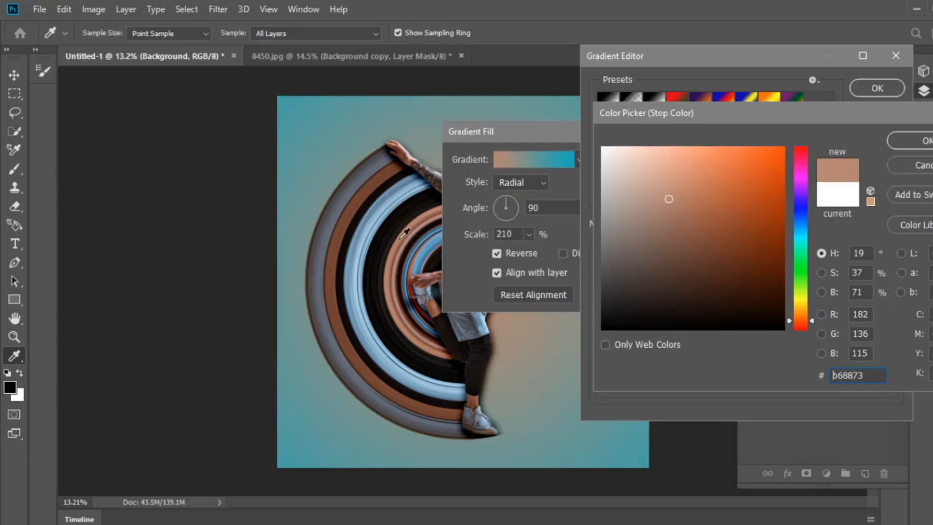
left_click_drag(384, 233, 382, 213)
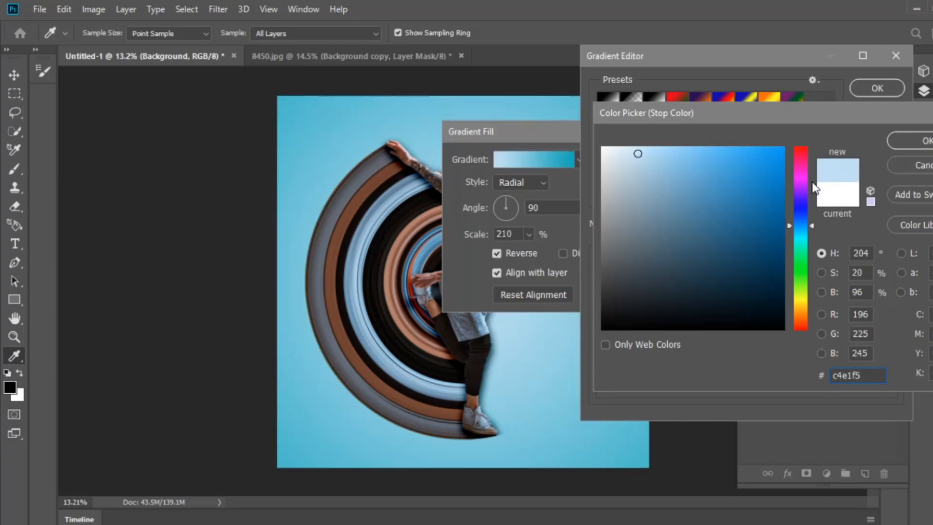
left_click(924, 142)
key("Return")
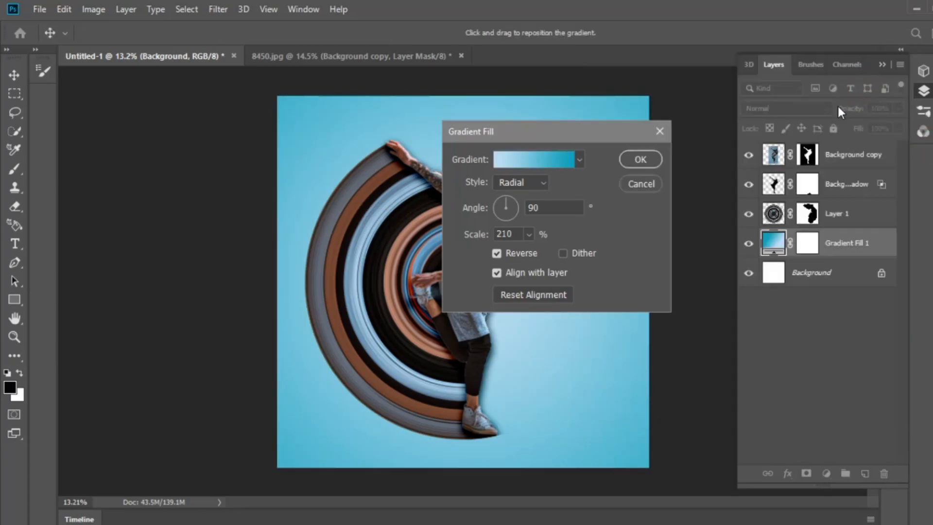
left_click(653, 157)
- Add a new empty layer directly above the gradient fill layer
mouse_move(568, 258)
left_mouse_down()
mouse_move(534, 264)
mouse_move(560, 269)
left_mouse_up()
key("v")
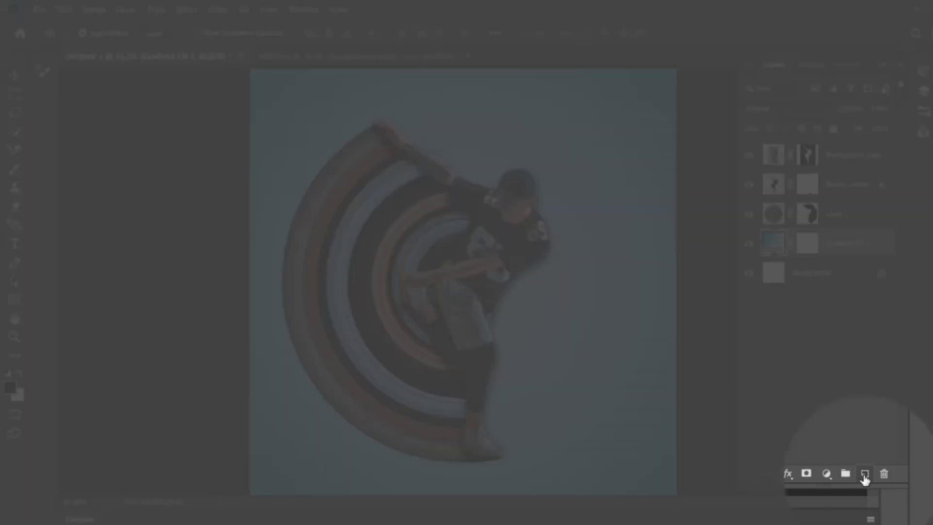
left_click(864, 474)
left_click(774, 243)
- Paint a black spot on Layer 2 beneath the dancer's shoe with a soft round brush of 312 px and 0% hardness
left_click(14, 169)
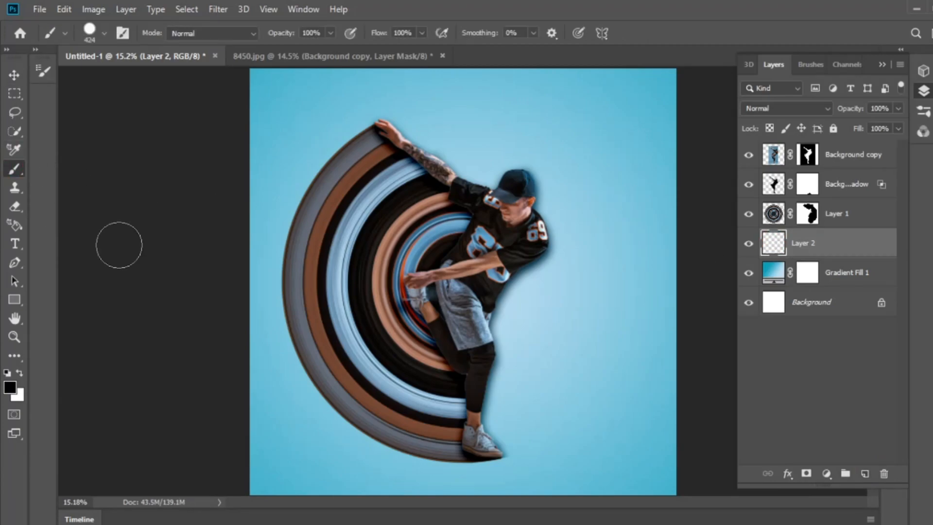
right_click(477, 461)
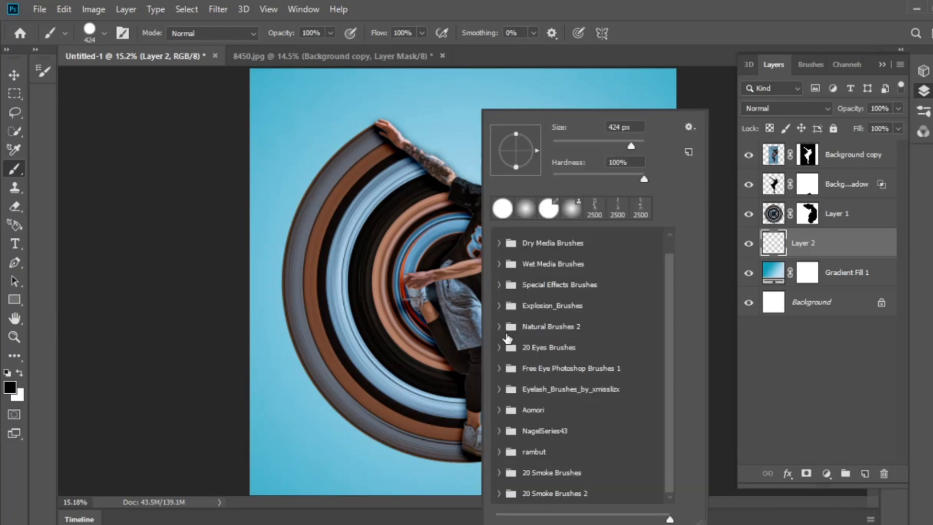
left_click(524, 210)
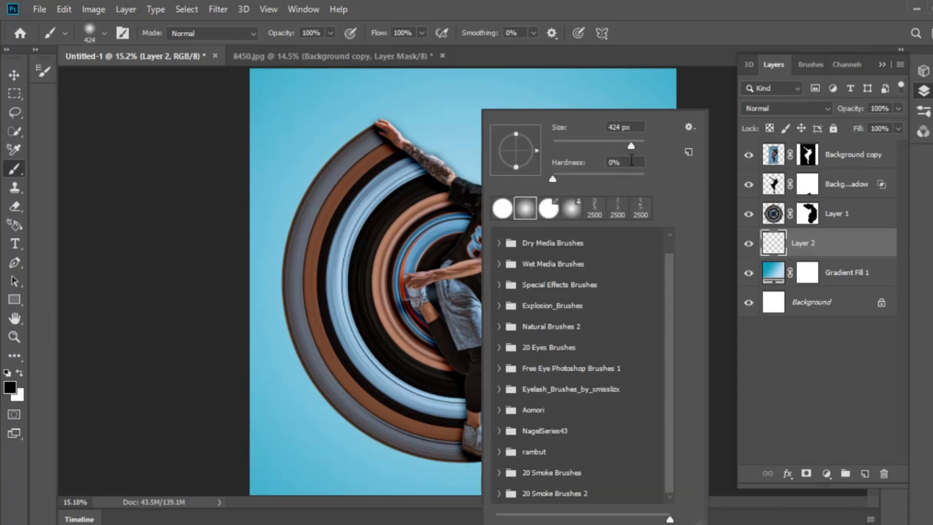
double_click(525, 208)
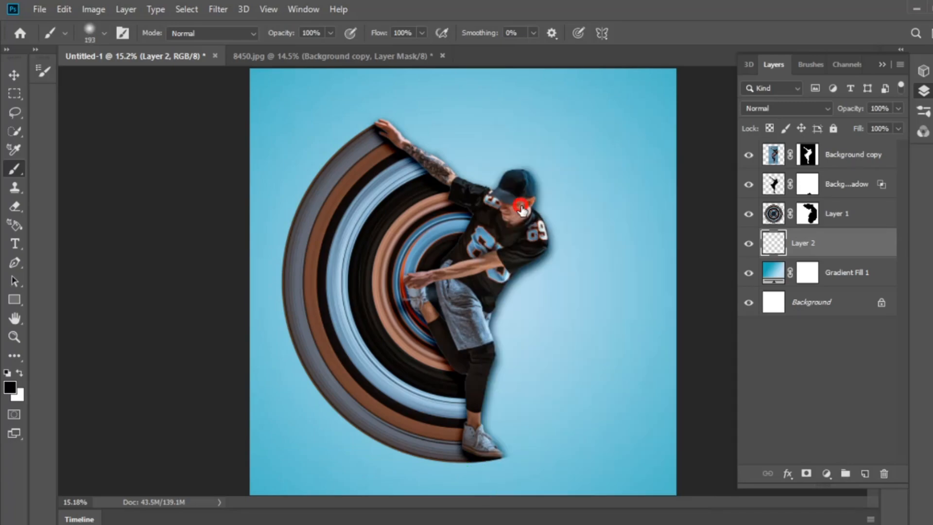
left_click_drag(465, 462, 479, 465)
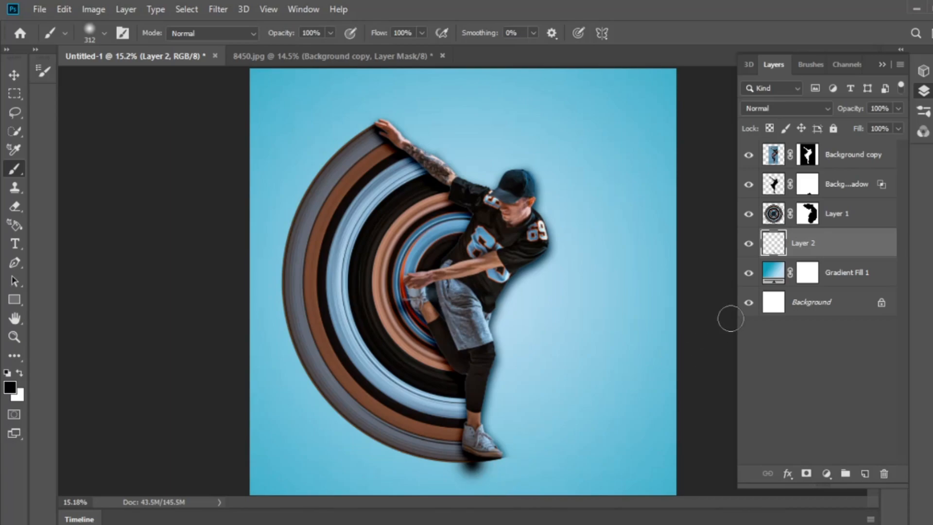
key("v")
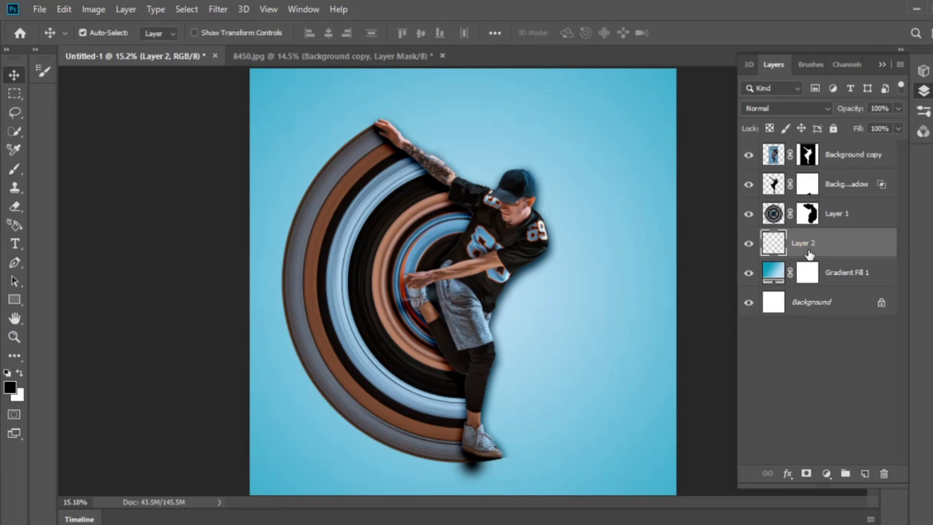
- Stretch the black spot on Layer 2 horizontally into a wide ground shadow under the shoe and set its opacity to 80%
key("ctrl")
key("ctrl+t")
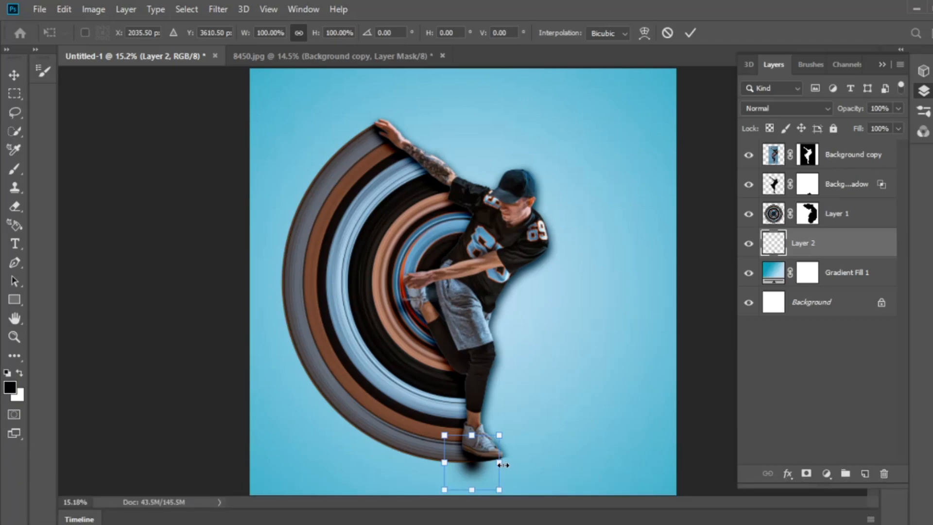
left_click_drag(503, 464, 677, 459)
key("Return")
key("z")
left_click_drag(521, 441, 516, 444)
key("v")
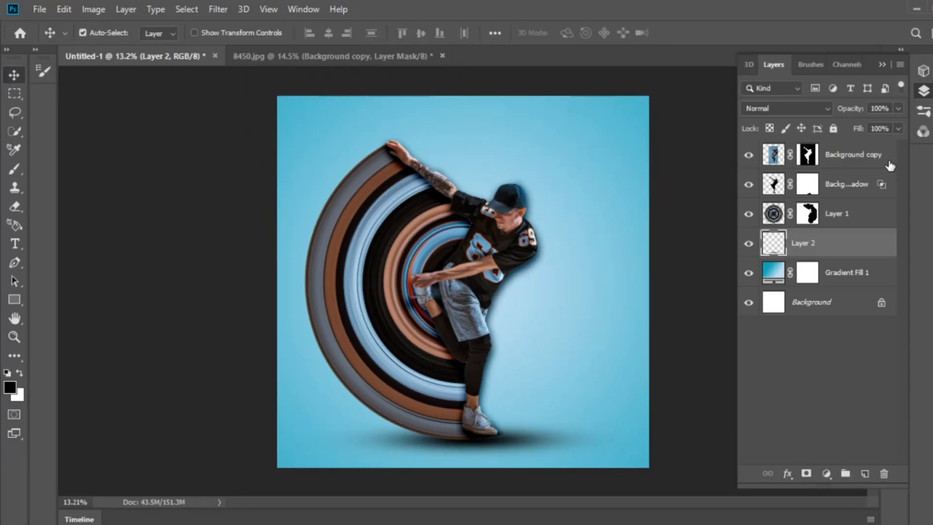
left_click(851, 109)
type("80")
key("Return")
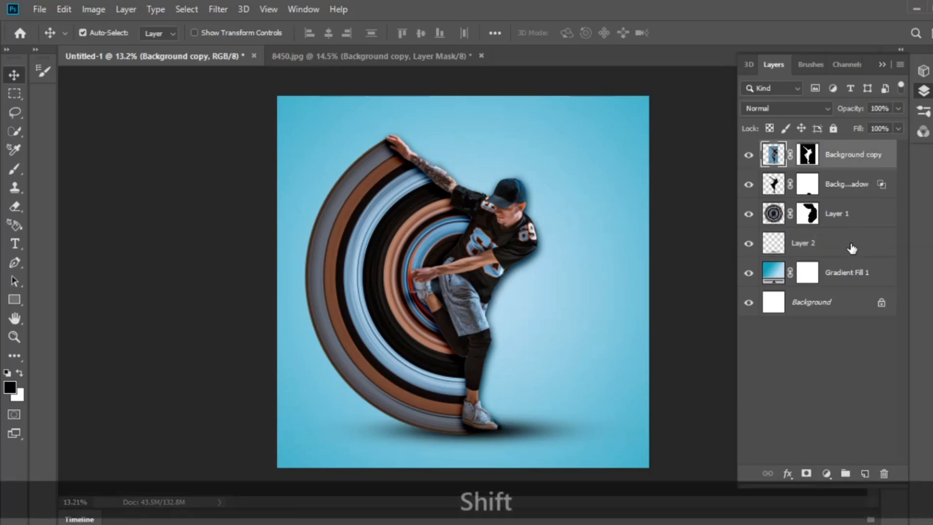
- Stamp all visible layers into a new top layer and apply the Detail Extractor filter from Color Efex Pro 4 to it
left_click(851, 248, "shift")
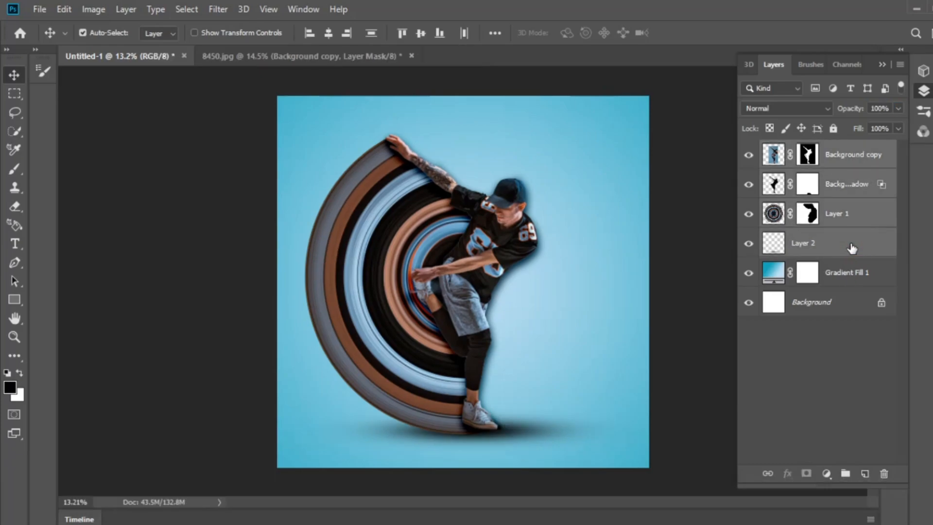
key("ctrl+alt+shift+e")
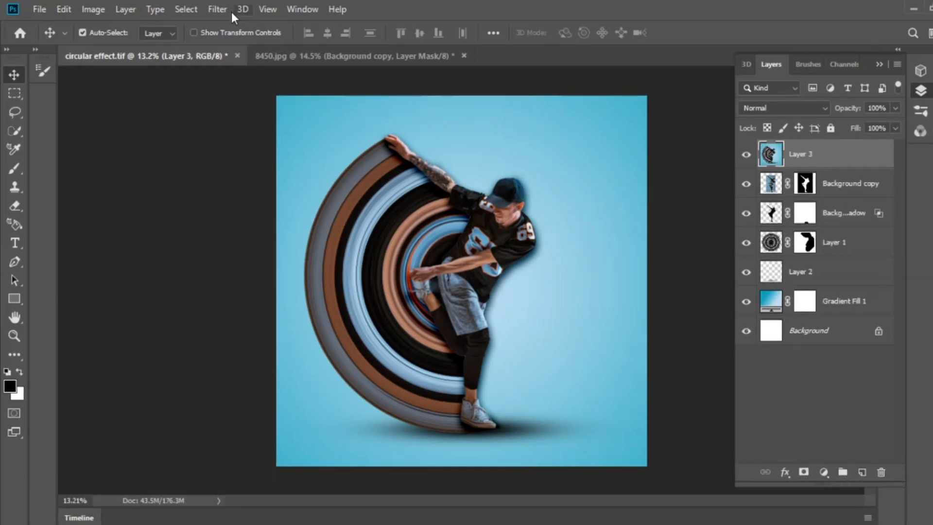
left_click(217, 9)
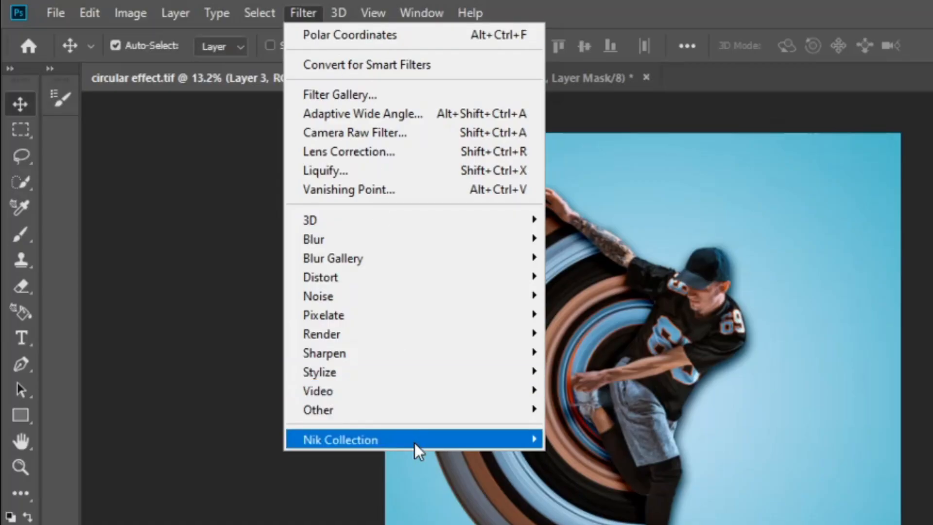
mouse_move(299, 315)
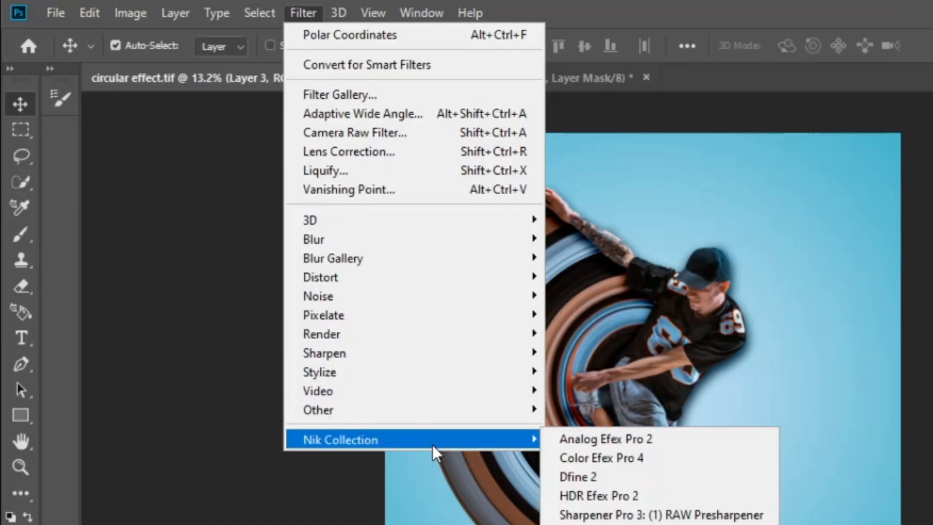
left_click(587, 446)
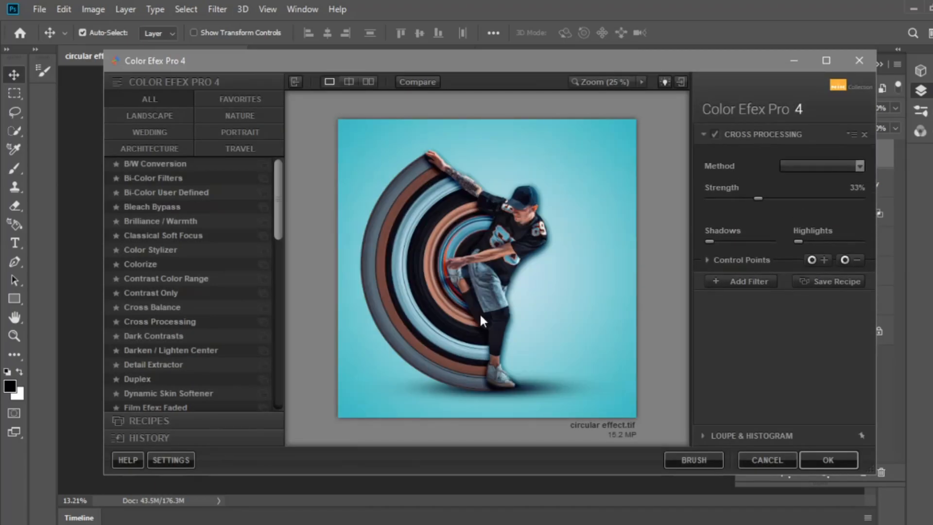
left_click(204, 350)
left_click(144, 379)
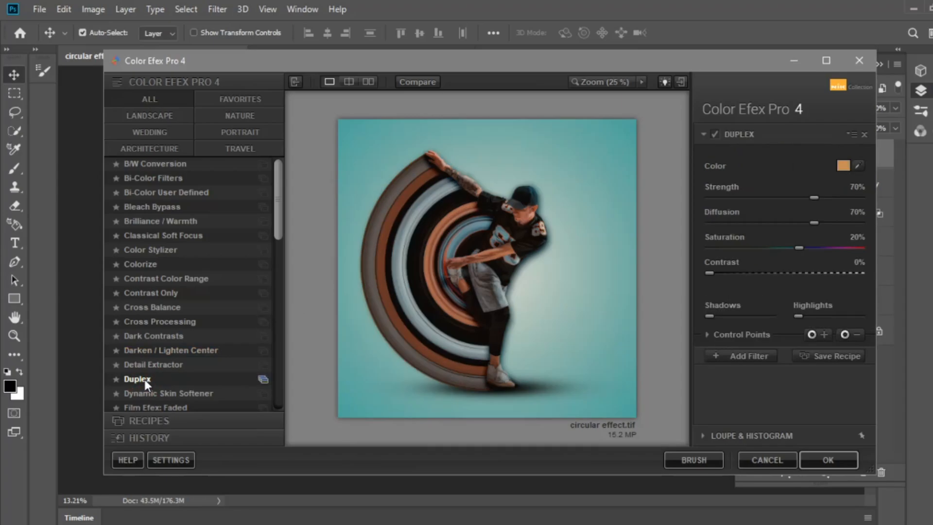
left_click(157, 365)
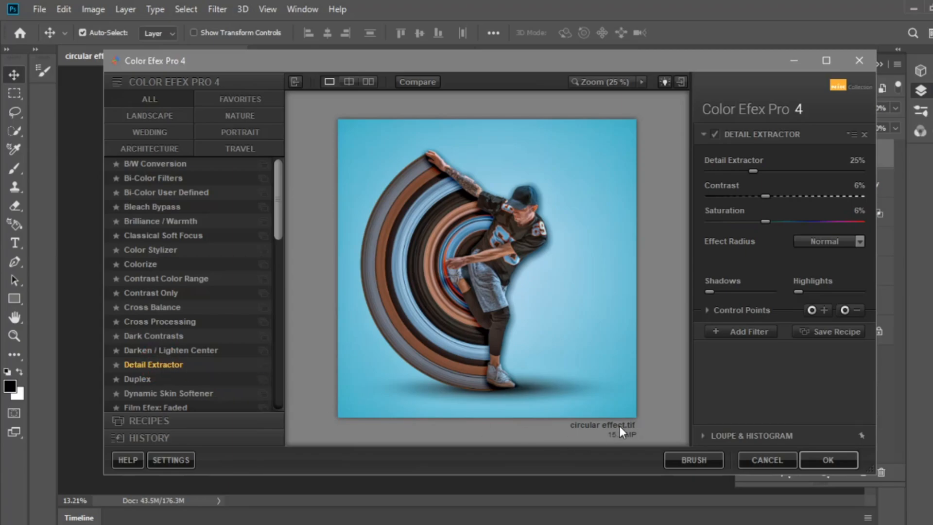
left_click(825, 460)
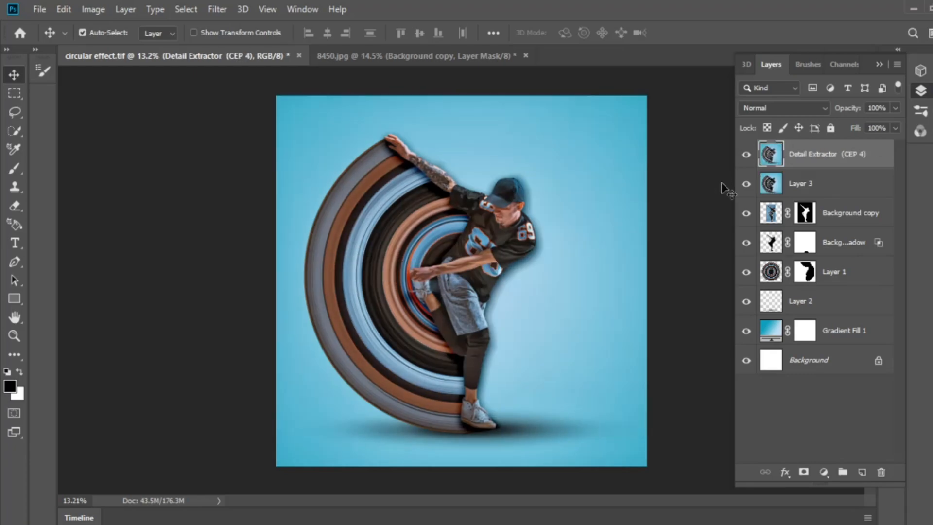
- Compare the artwork with and without the Detail Extractor layer and view the whole composition
left_click(747, 155)
left_click(747, 155)
key("z")
mouse_move(516, 254)
left_mouse_down()
mouse_move(566, 254)
mouse_move(497, 256)
mouse_move(509, 258)
left_mouse_up()
key("v")
key("z")
key("v")
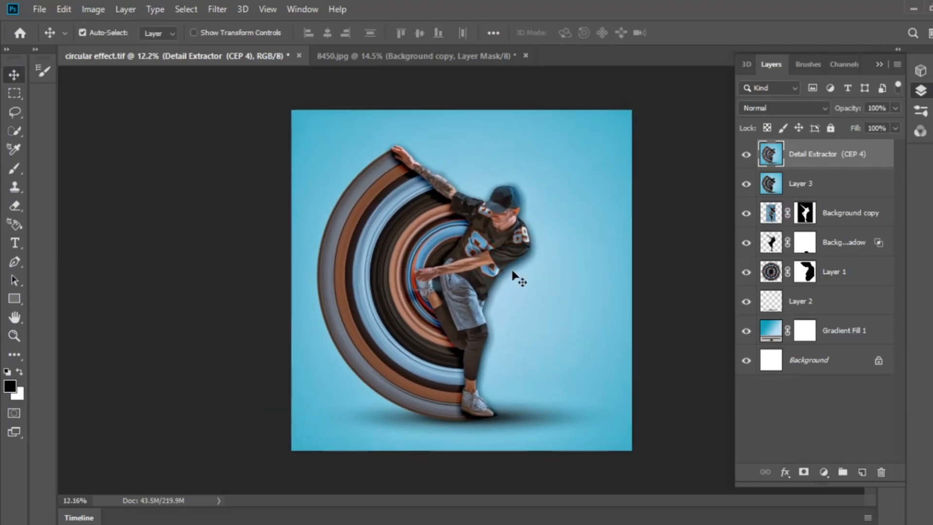